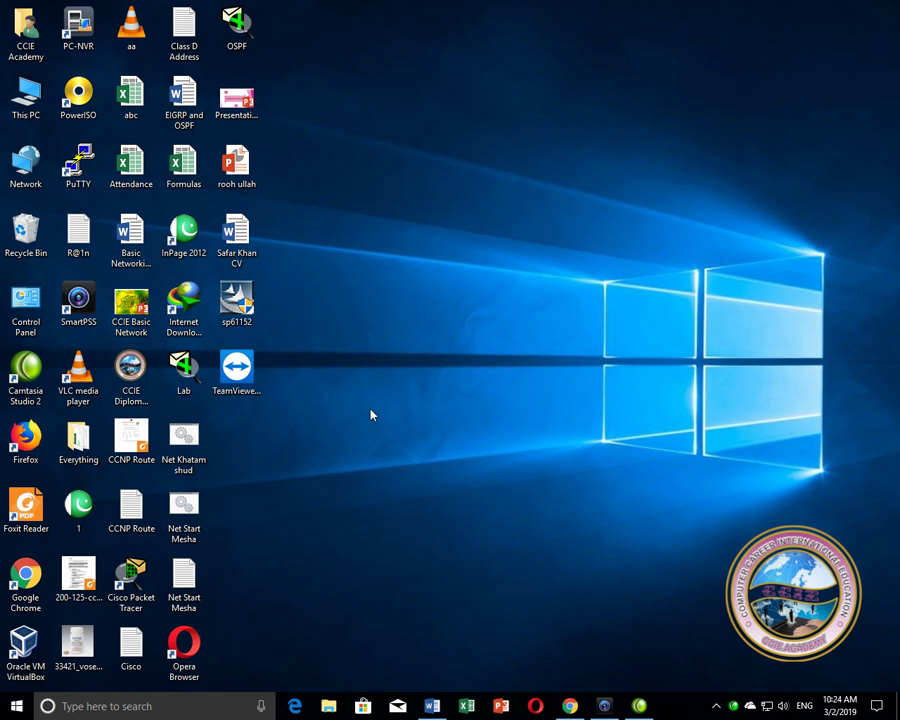
# - Refresh the desktop and open a new blank workbook in Excel
pyautogui.rightClick(371, 413)
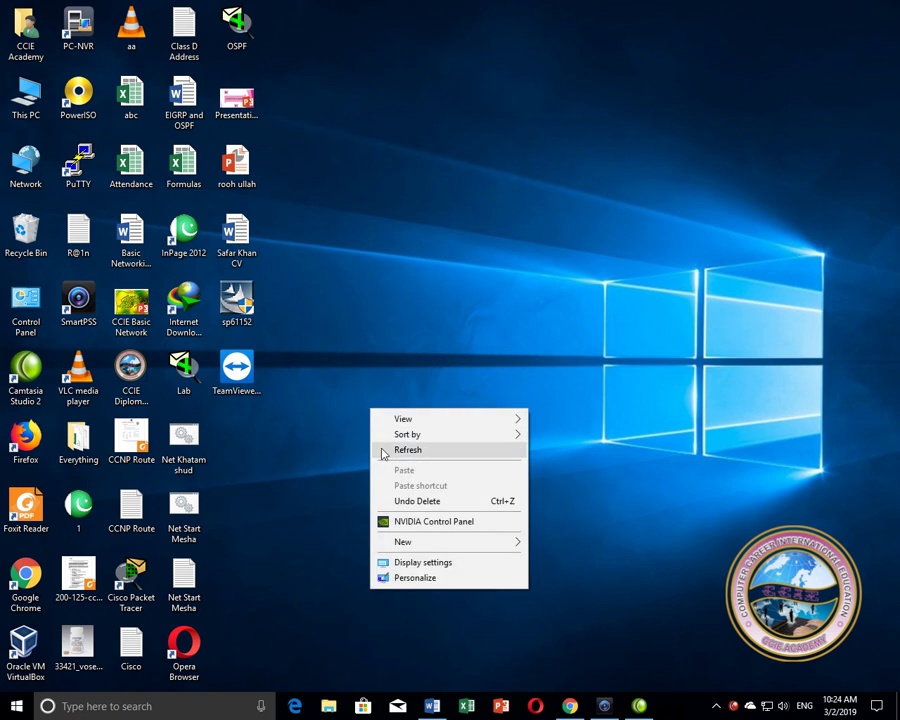
pyautogui.click(382, 451)
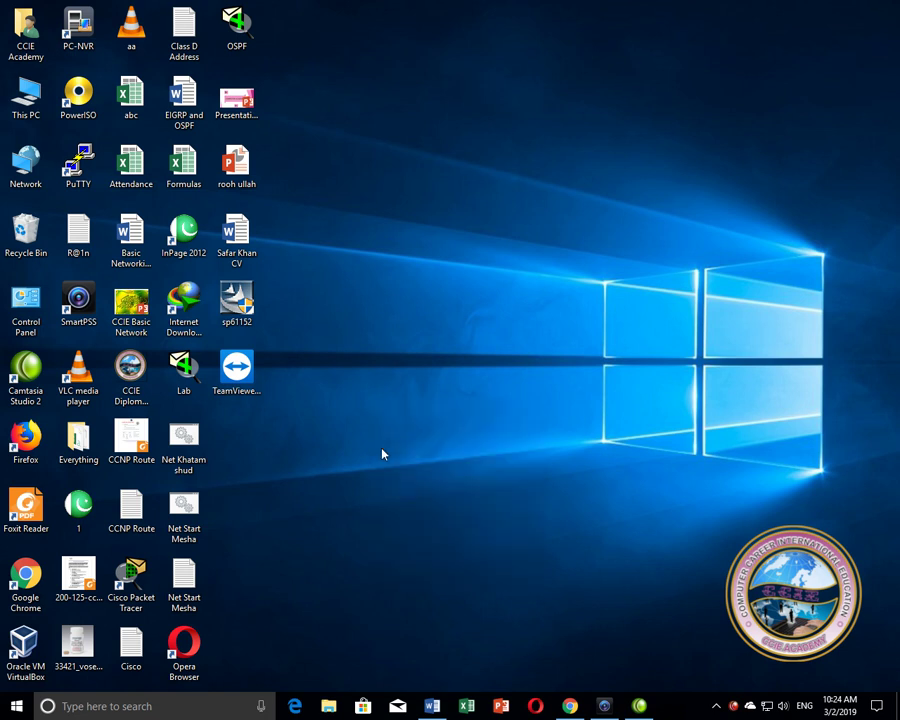
pyautogui.click(466, 705)
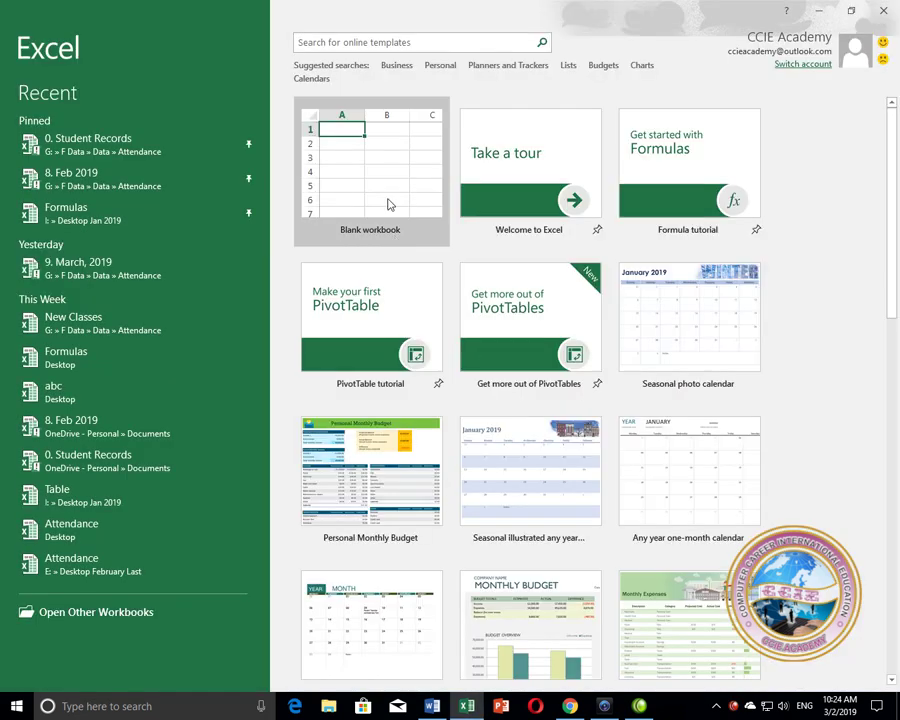
pyautogui.click(389, 204)
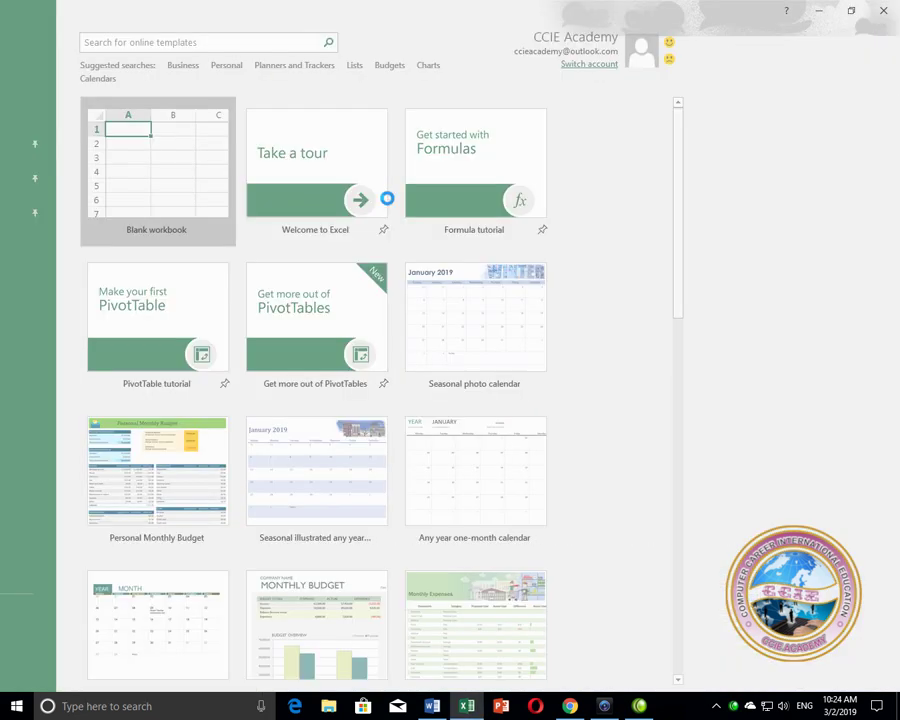
pyautogui.click(370, 208)
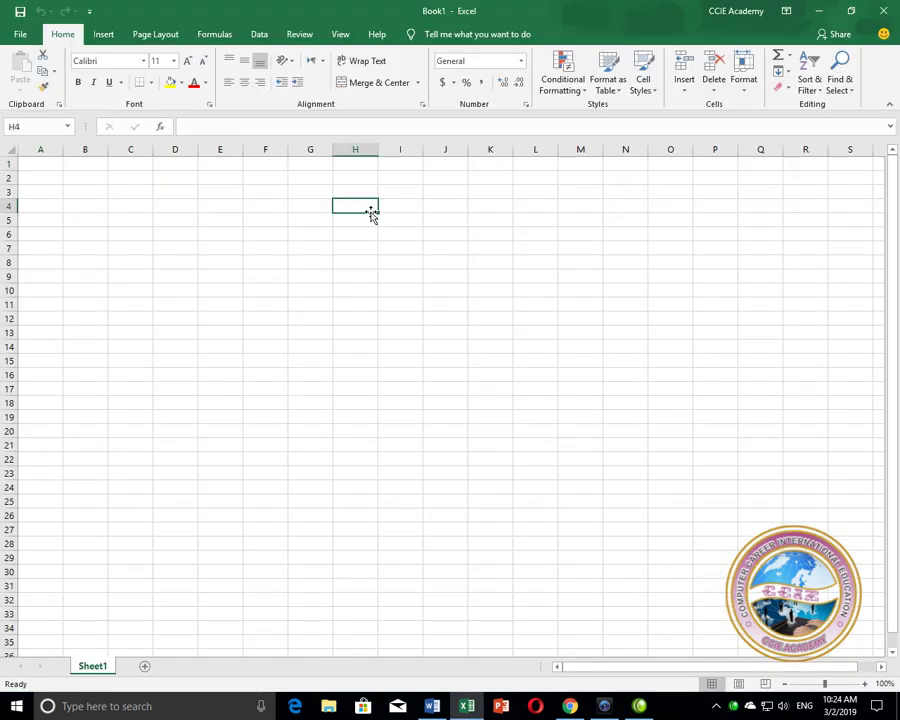
# - Enter One in cell A1
pyautogui.click(790, 75)
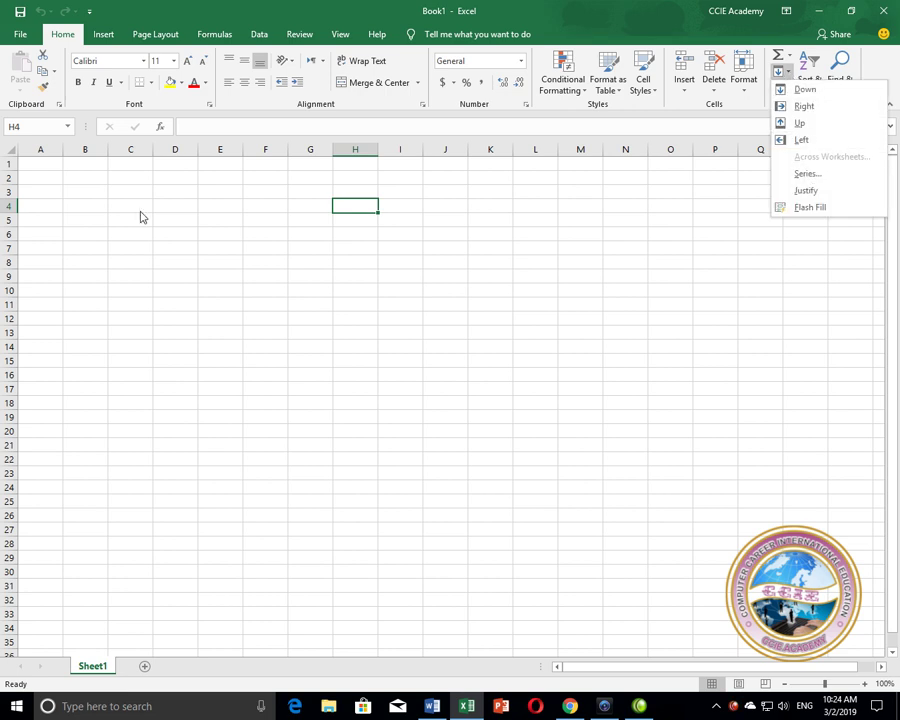
pyautogui.click(86, 225)
pyautogui.keyDown('ctrl'); pyautogui.scroll(5, 84, 224); pyautogui.keyUp('ctrl')
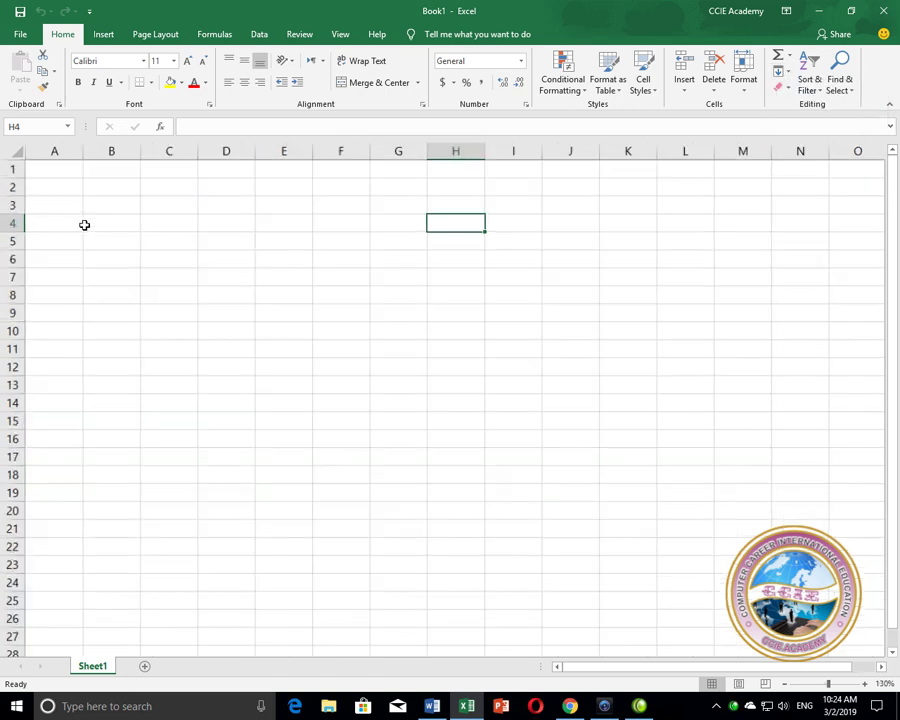
pyautogui.keyDown('ctrl'); pyautogui.click(86, 188); pyautogui.keyUp('ctrl')
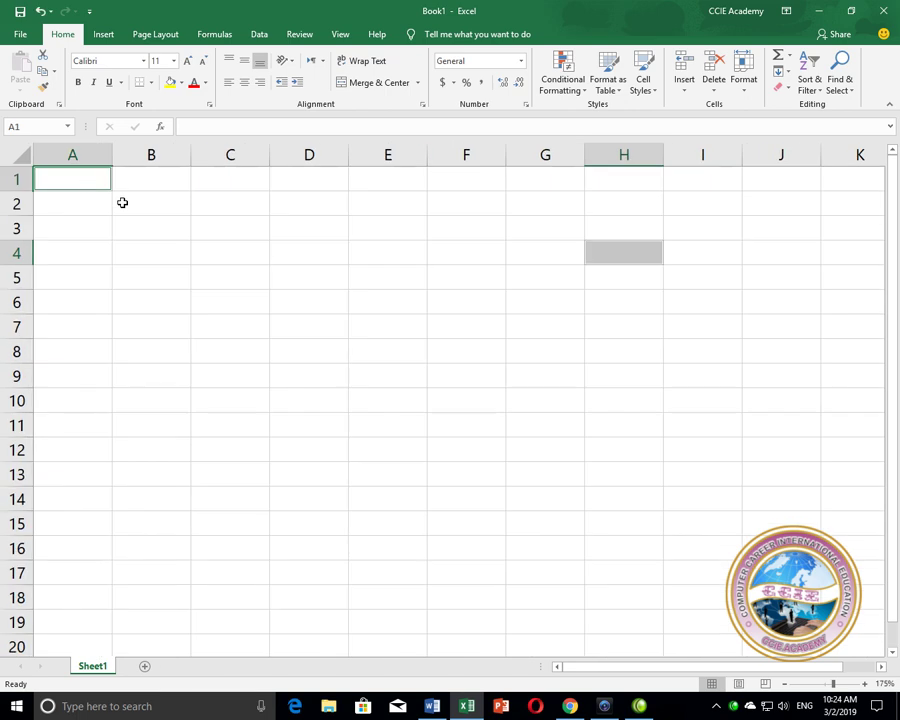
pyautogui.write('One')
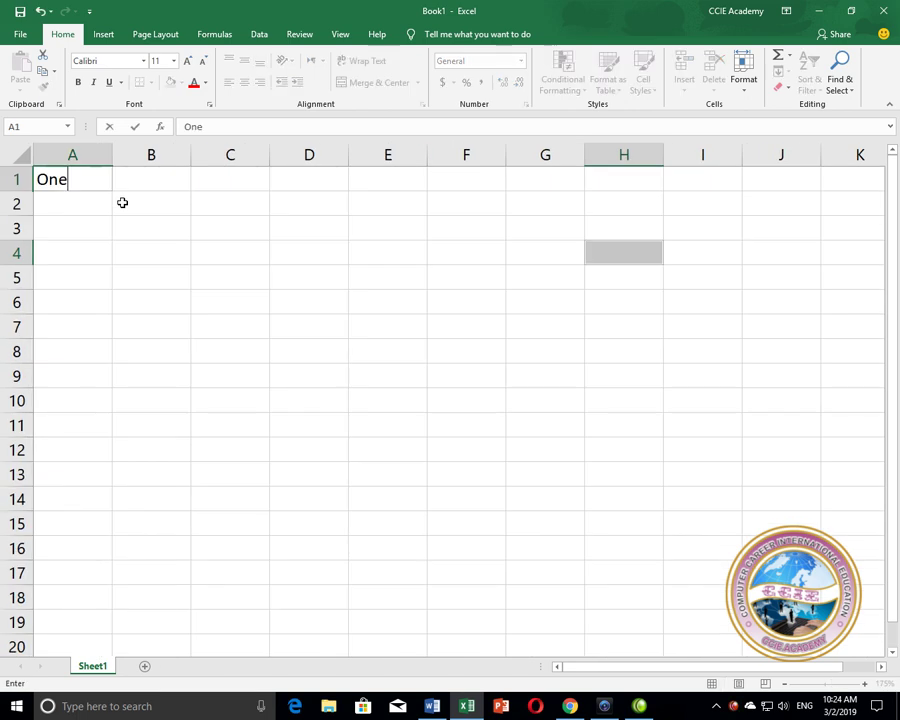
pyautogui.press('Return')
# - Enter Two in cell A2
pyautogui.write('Two')
pyautogui.press('BackSpace')
pyautogui.press('BackSpace')
pyautogui.press('BackSpace')
pyautogui.click(96, 203)
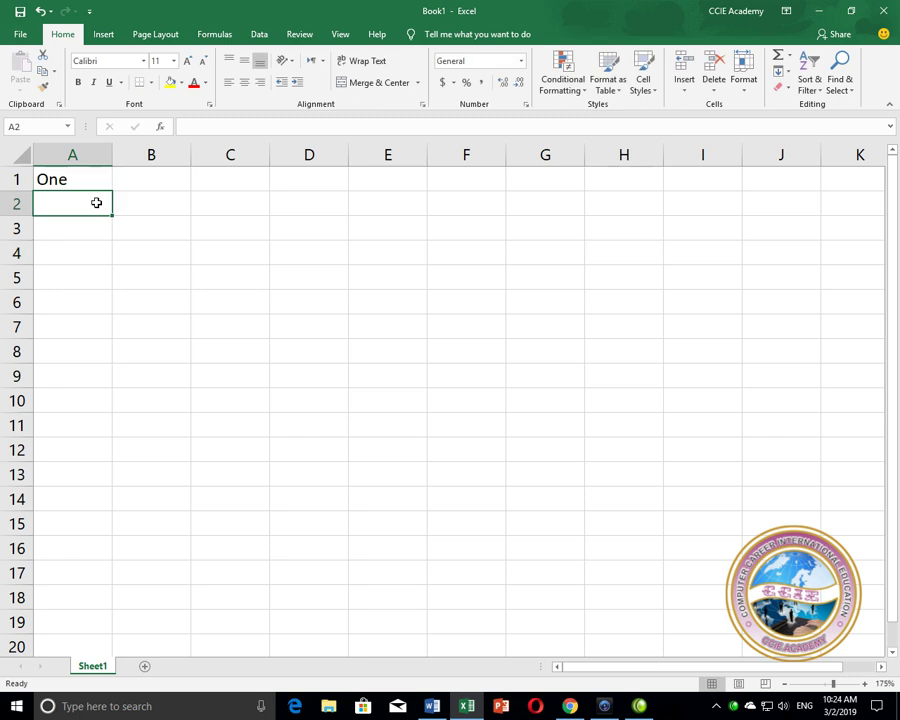
pyautogui.write('Two')
pyautogui.press('Return')
# - Enter Three, Four and Five down cells A3 to A5
pyautogui.write('th')
pyautogui.press('BackSpace')
pyautogui.press('BackSpace')
pyautogui.write('Three')
pyautogui.press('Return')
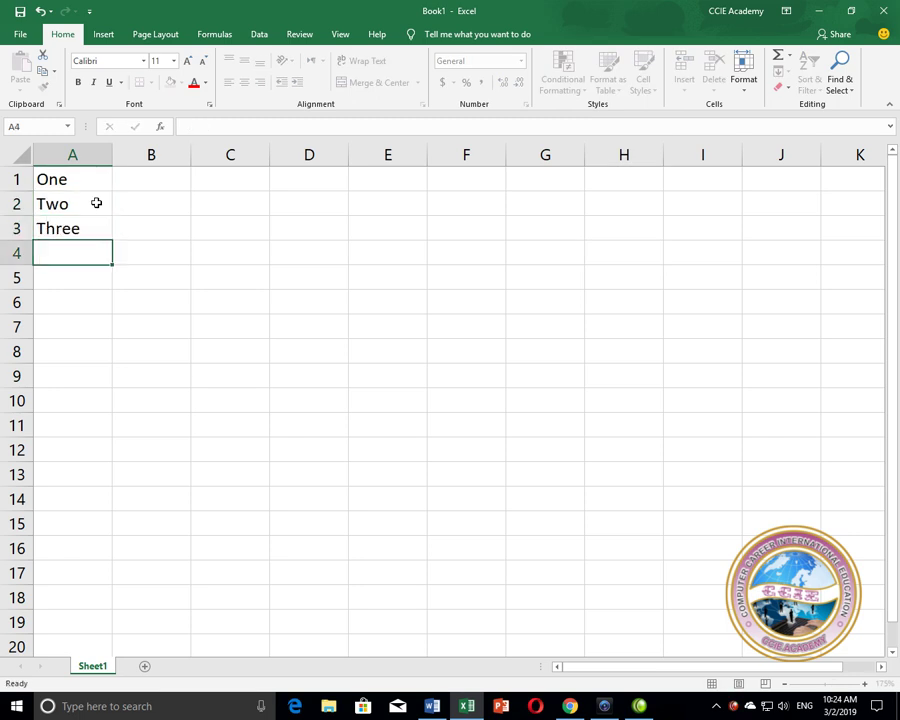
pyautogui.write('Four')
pyautogui.press('Return')
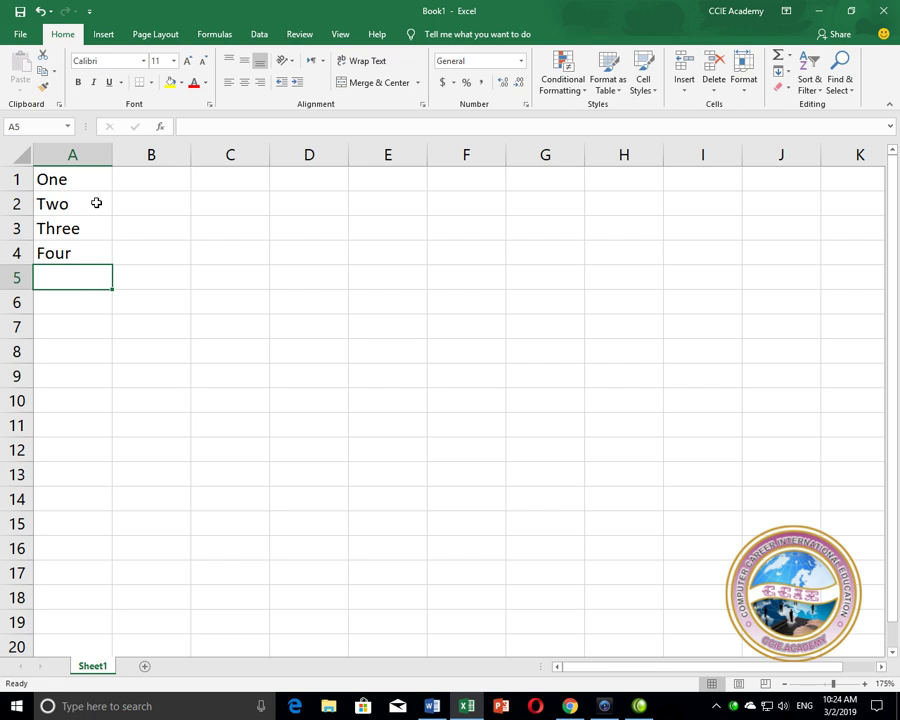
pyautogui.write('Five')
pyautogui.press('Return')
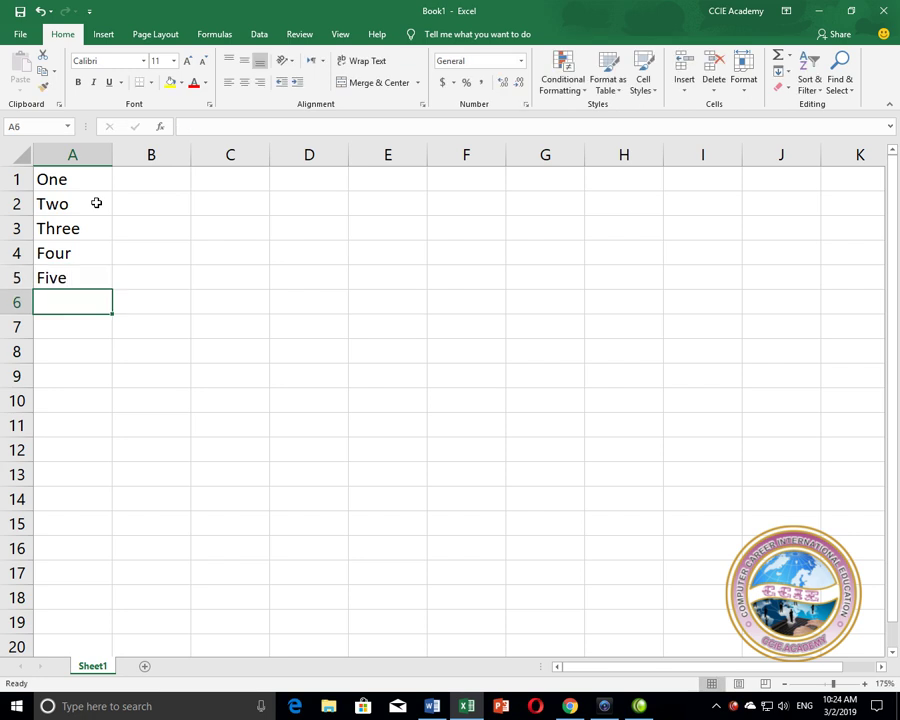
# - Center the entries in cells A1 to A5 and make them bold
pyautogui.moveTo(83, 186); pyautogui.dragTo(68, 279)
pyautogui.click(245, 86)
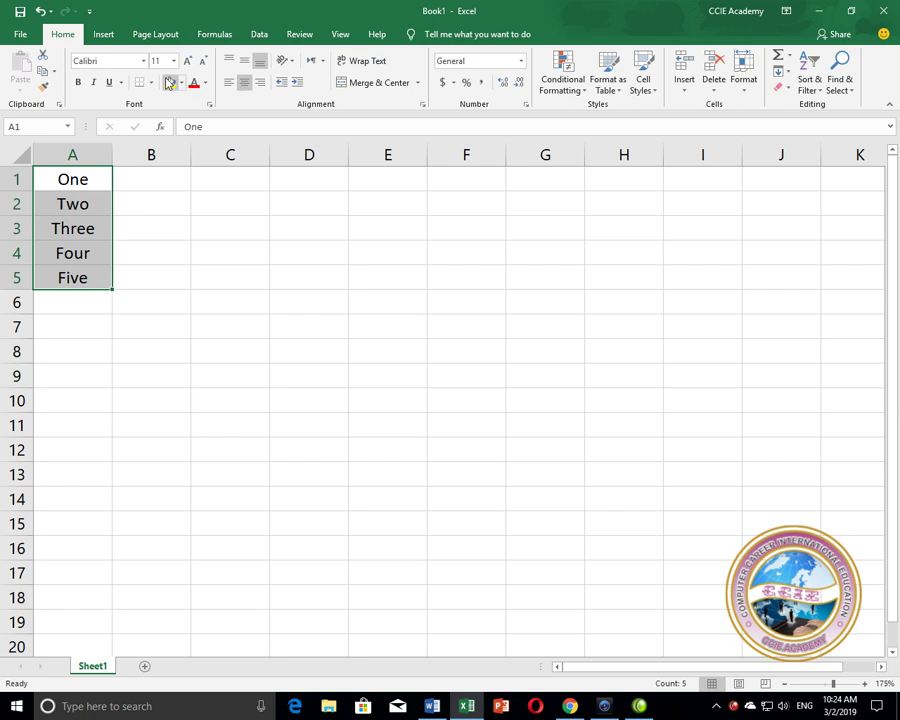
pyautogui.click(77, 179)
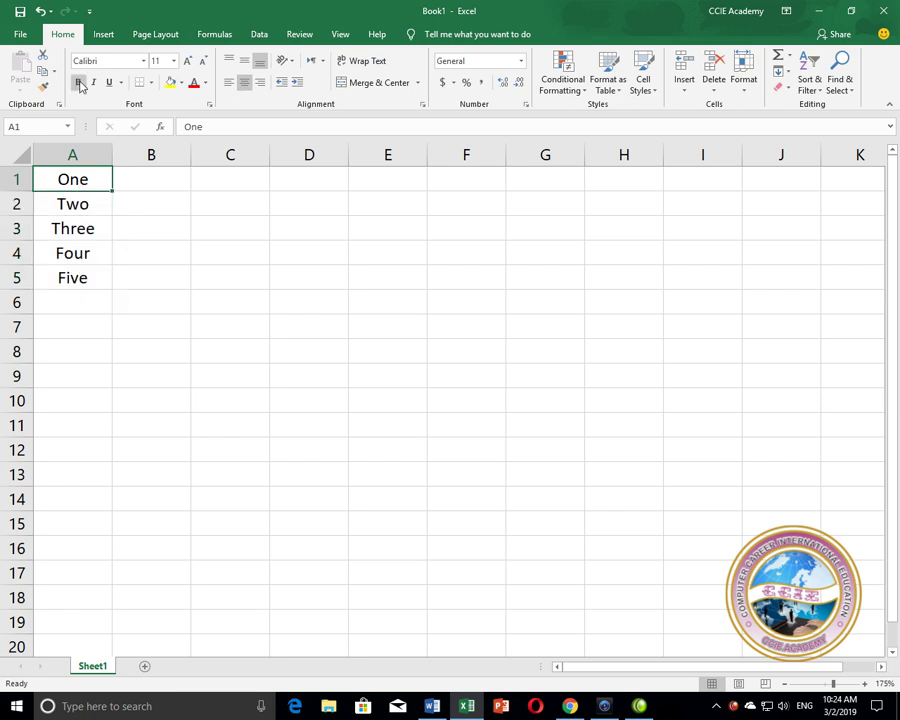
pyautogui.moveTo(72, 180); pyautogui.dragTo(70, 277)
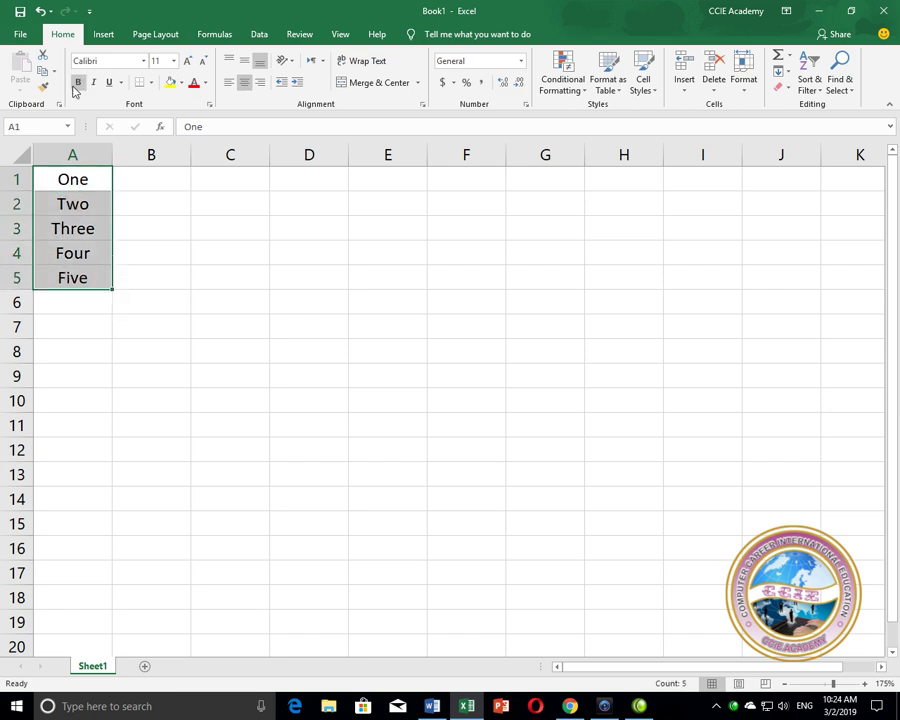
pyautogui.click(78, 82)
pyautogui.click(97, 172)
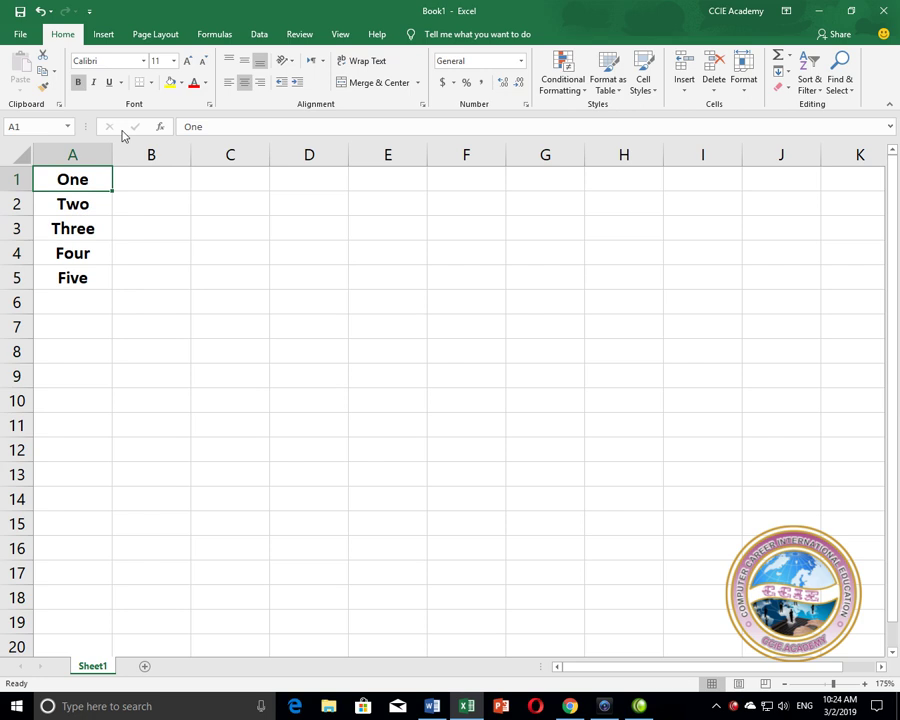
# - Increase the font size of cell A2 to 12 and cell A3 to 14
pyautogui.click(72, 204)
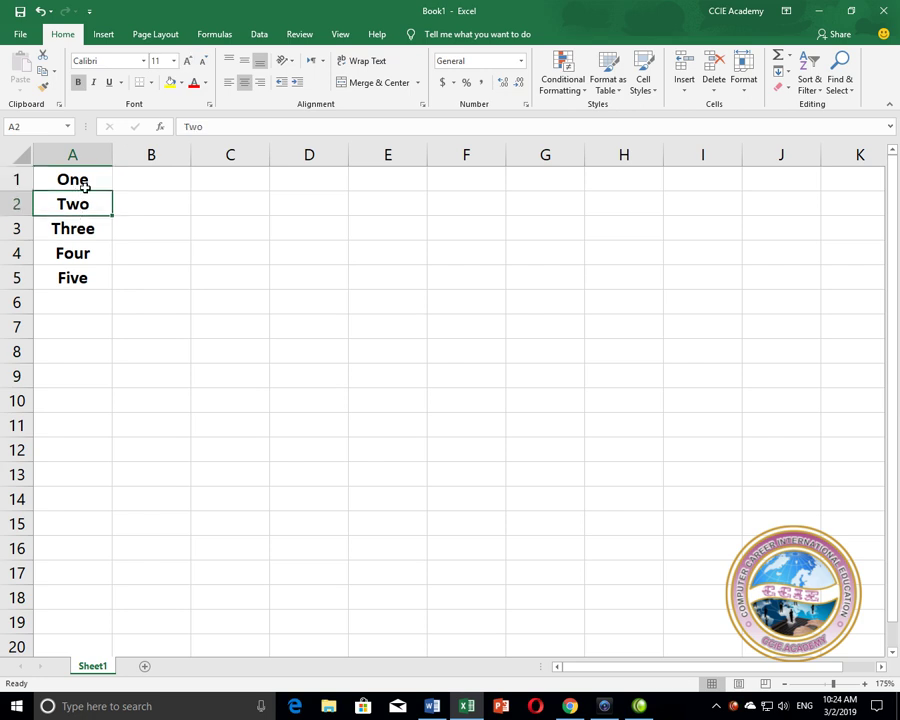
pyautogui.click(187, 61)
pyautogui.click(92, 230)
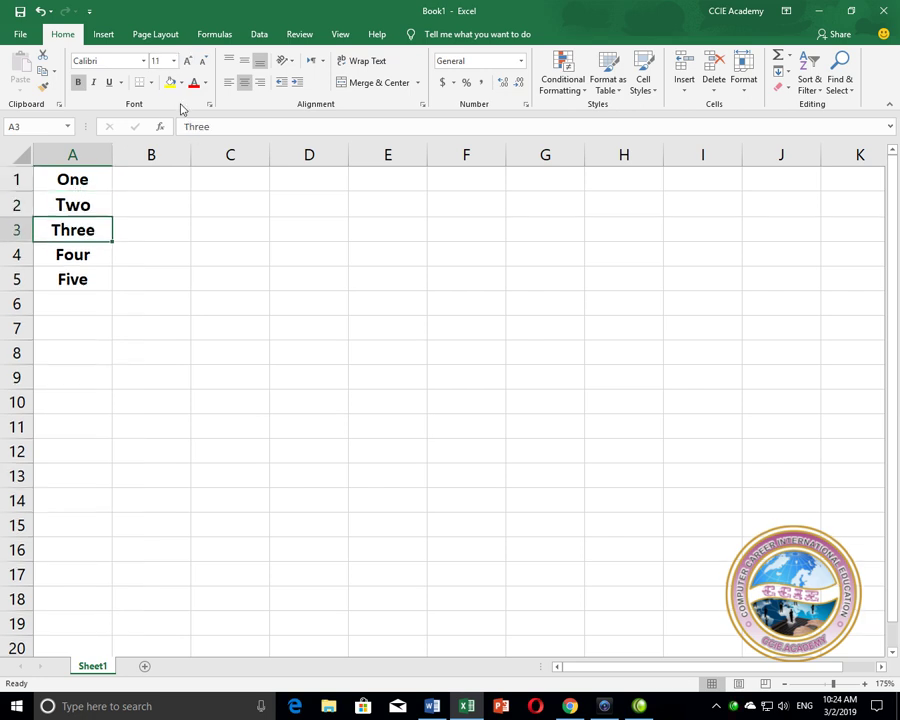
pyautogui.click(187, 61)
pyautogui.click(187, 61)
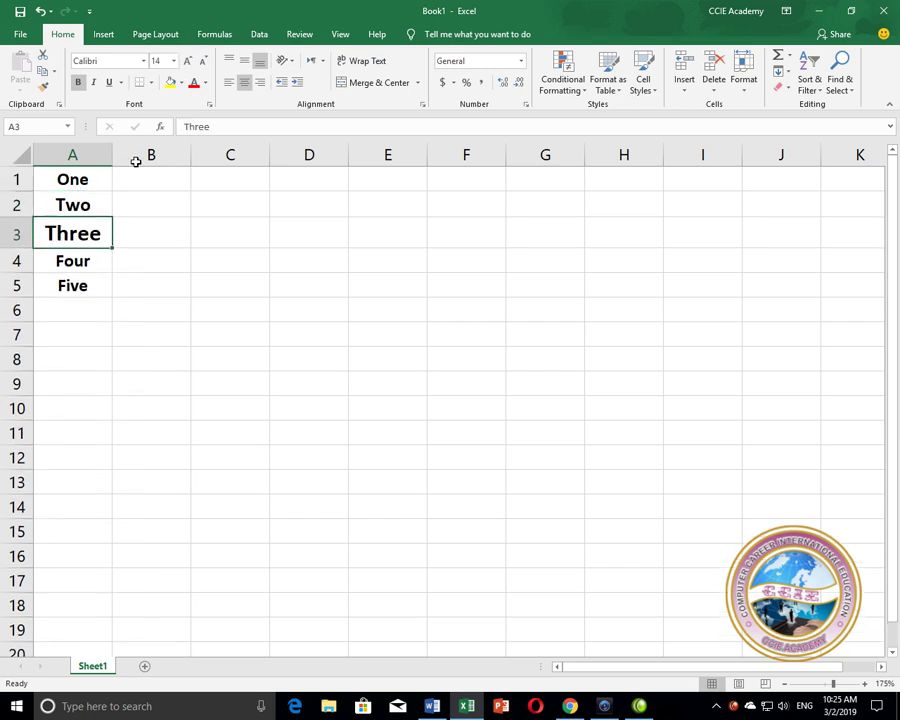
# - Increase the font size of cell A4 to 16 and cell A5 to 18
pyautogui.click(85, 258)
pyautogui.click(187, 61)
pyautogui.click(187, 61)
pyautogui.click(187, 61)
pyautogui.click(83, 290)
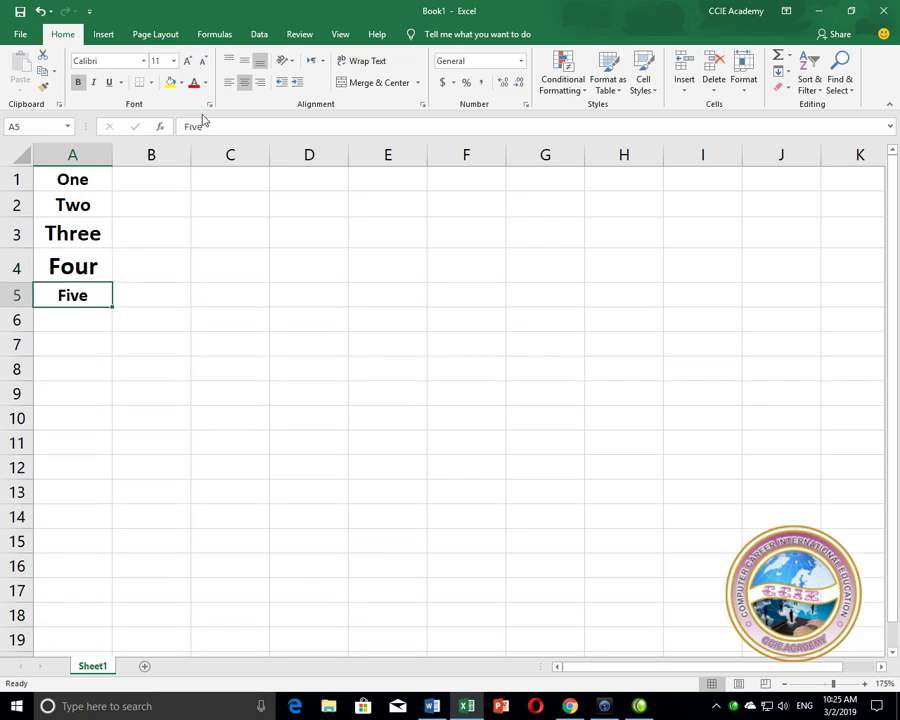
pyautogui.click(187, 61)
pyautogui.click(187, 61)
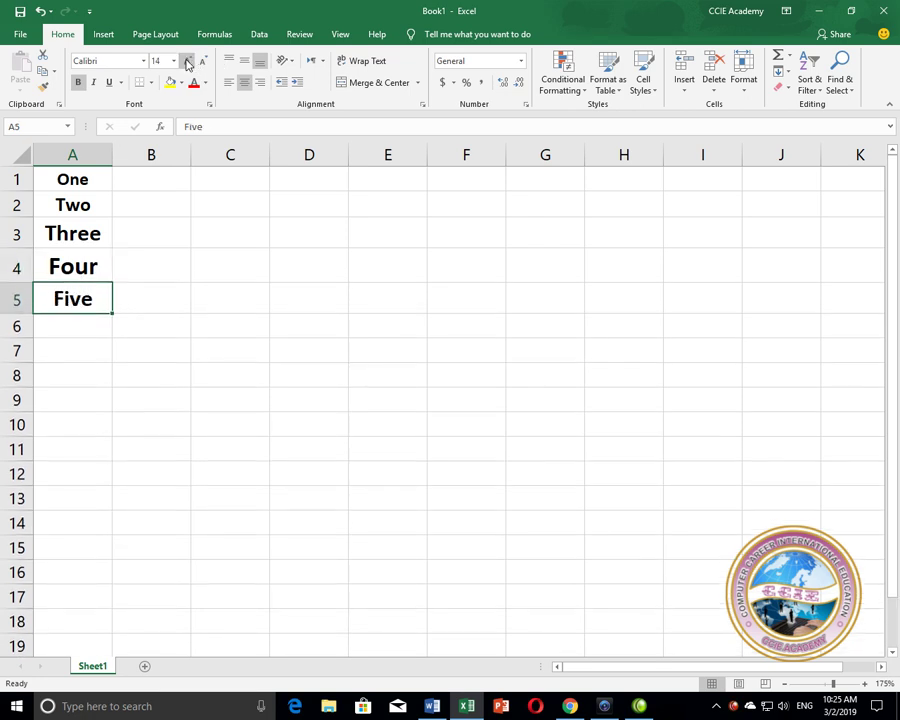
pyautogui.click(187, 61)
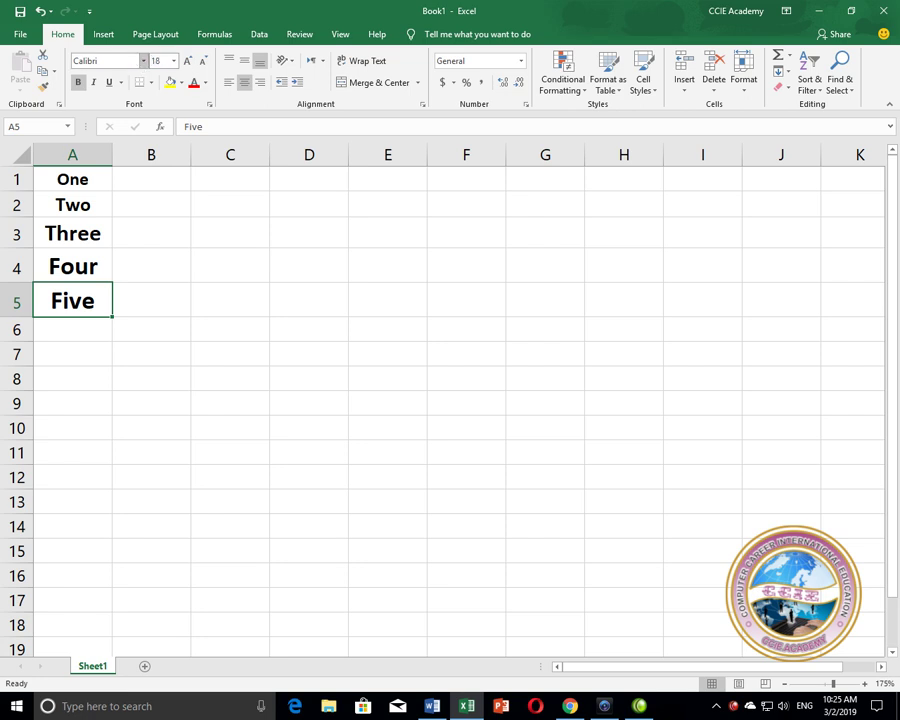
# - Set the font color of cell A1 to red and cell A2 to dark red
pyautogui.click(98, 183)
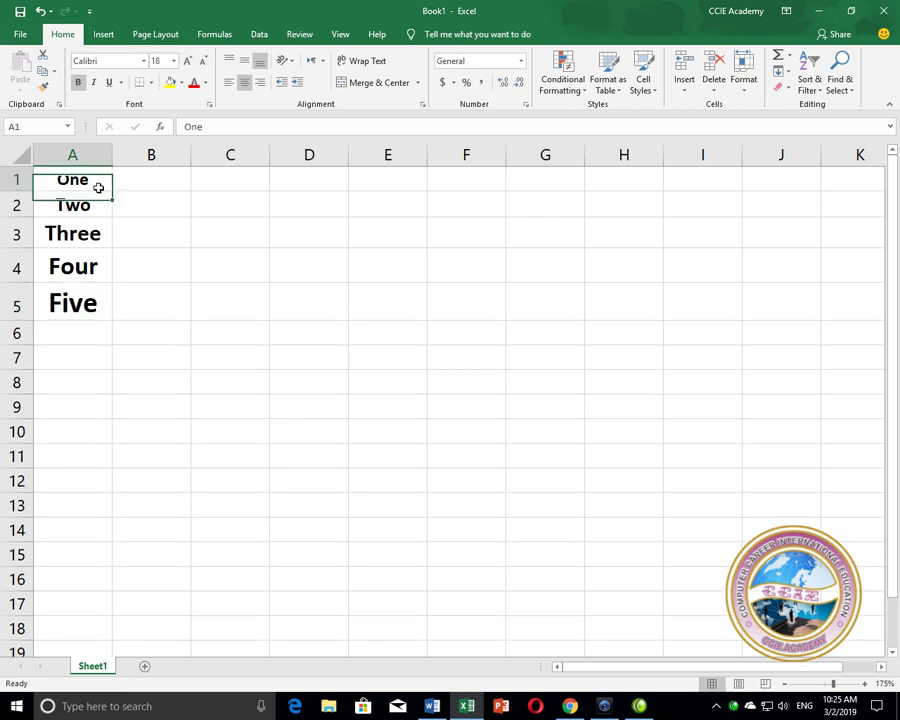
pyautogui.click(194, 82)
pyautogui.press('Down')
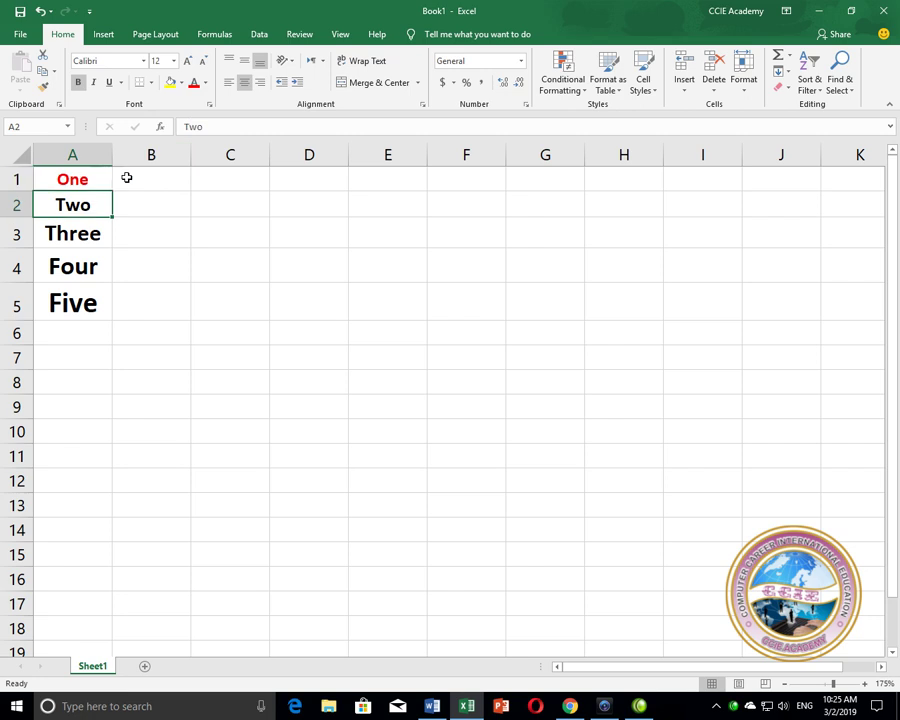
pyautogui.click(205, 82)
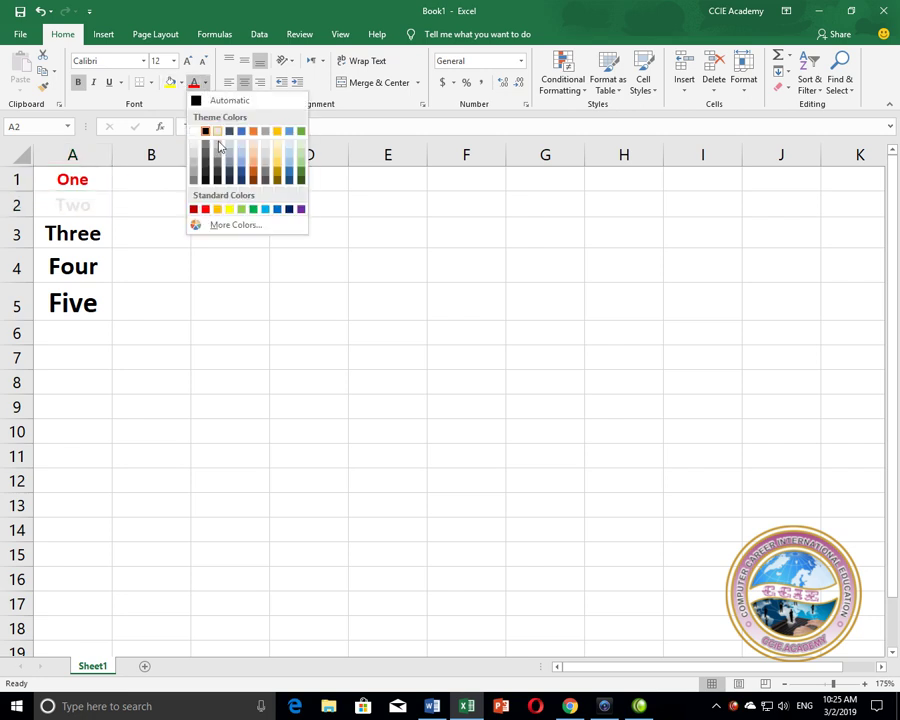
pyautogui.click(196, 210)
# - Set the font color of cell A3 to green and cell A4 to purple
pyautogui.press('Down')
pyautogui.click(206, 84)
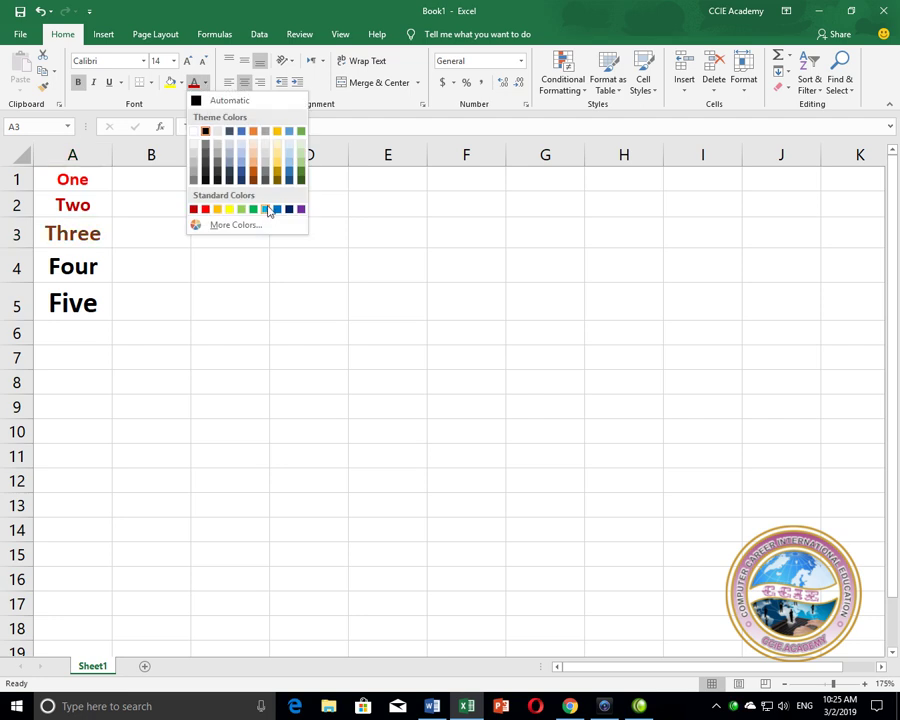
pyautogui.click(253, 207)
pyautogui.click(92, 257)
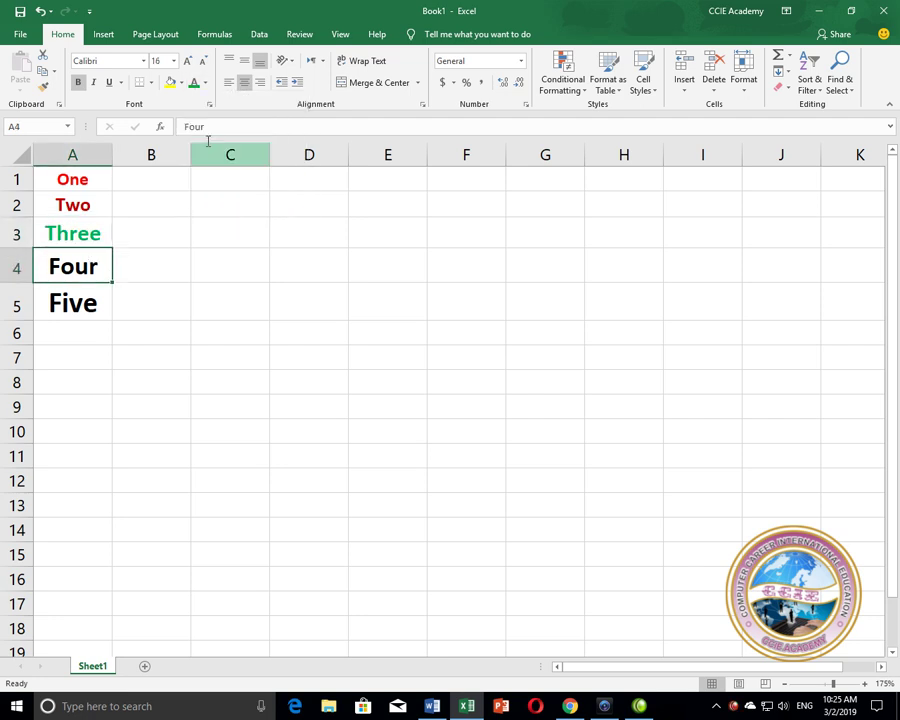
pyautogui.click(206, 84)
pyautogui.click(299, 209)
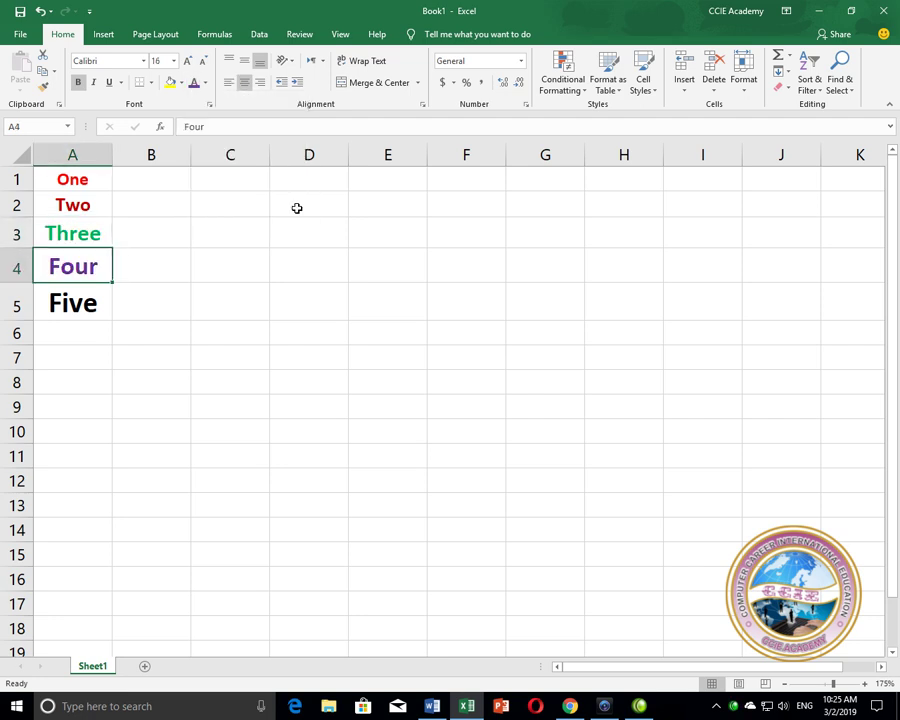
# - Set the font color of cell A5 to yellow
pyautogui.click(106, 298)
pyautogui.click(206, 84)
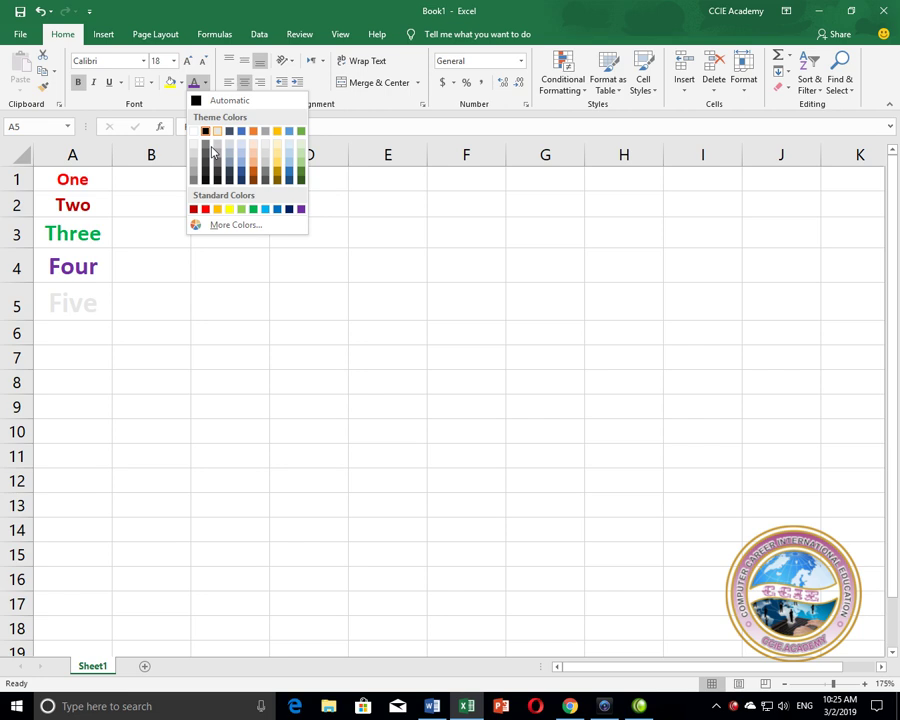
pyautogui.click(224, 207)
# - Fill cell A1 with black and cell A2 with yellow
pyautogui.click(100, 180)
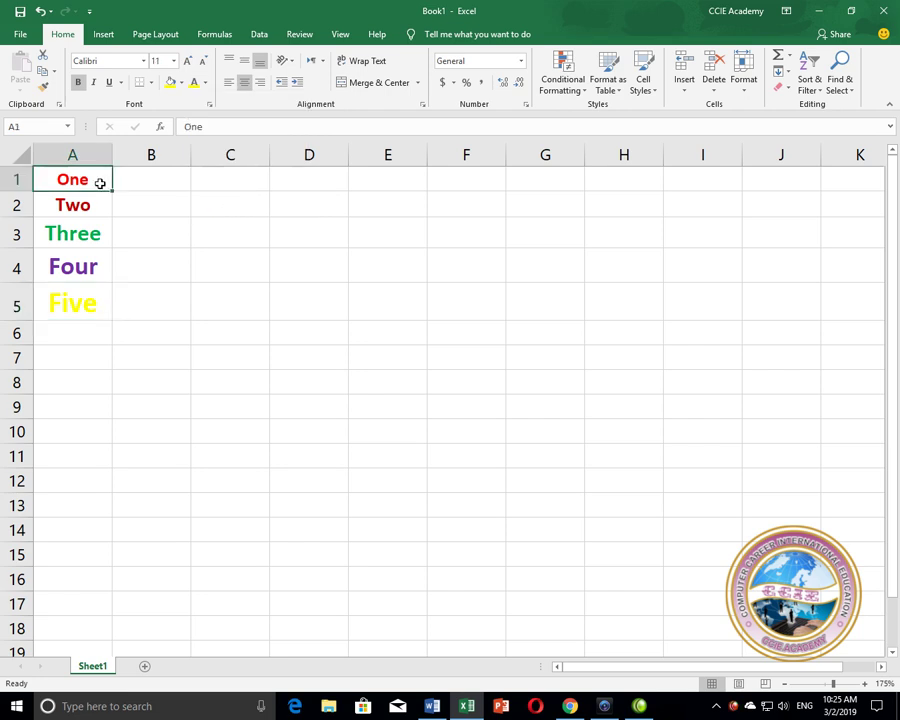
pyautogui.click(181, 83)
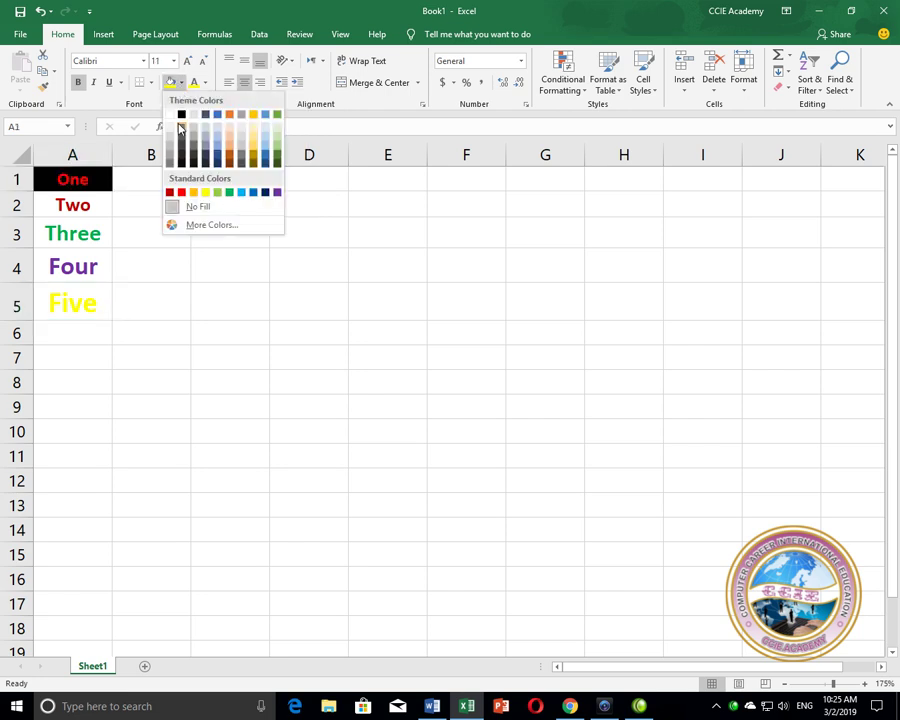
pyautogui.click(181, 115)
pyautogui.click(90, 208)
pyautogui.click(181, 83)
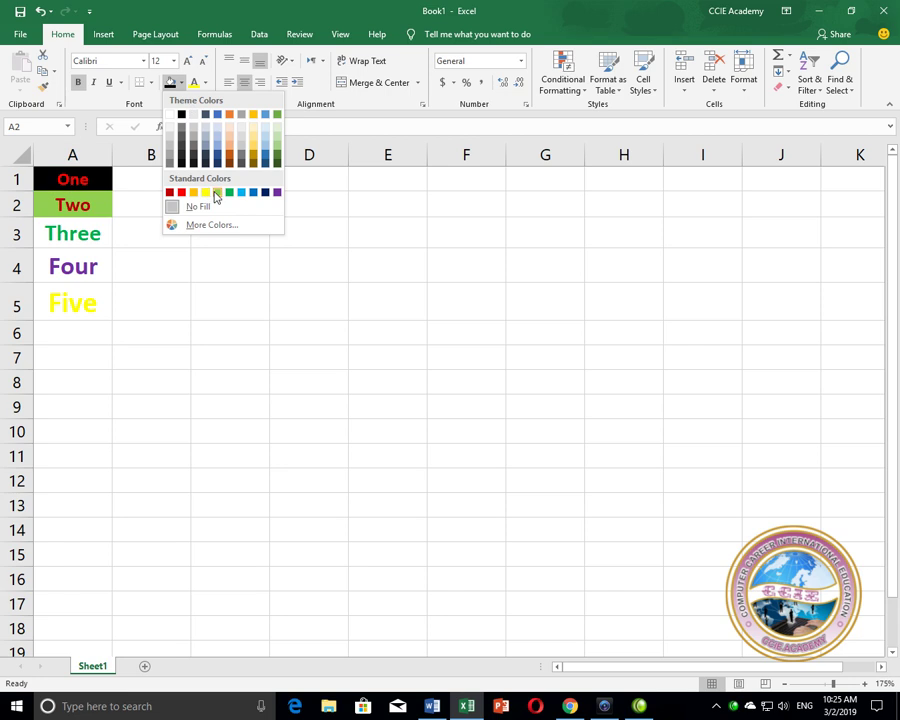
pyautogui.click(205, 193)
# - Fill cell A3 with light gold and cell A4 with light green
pyautogui.click(74, 233)
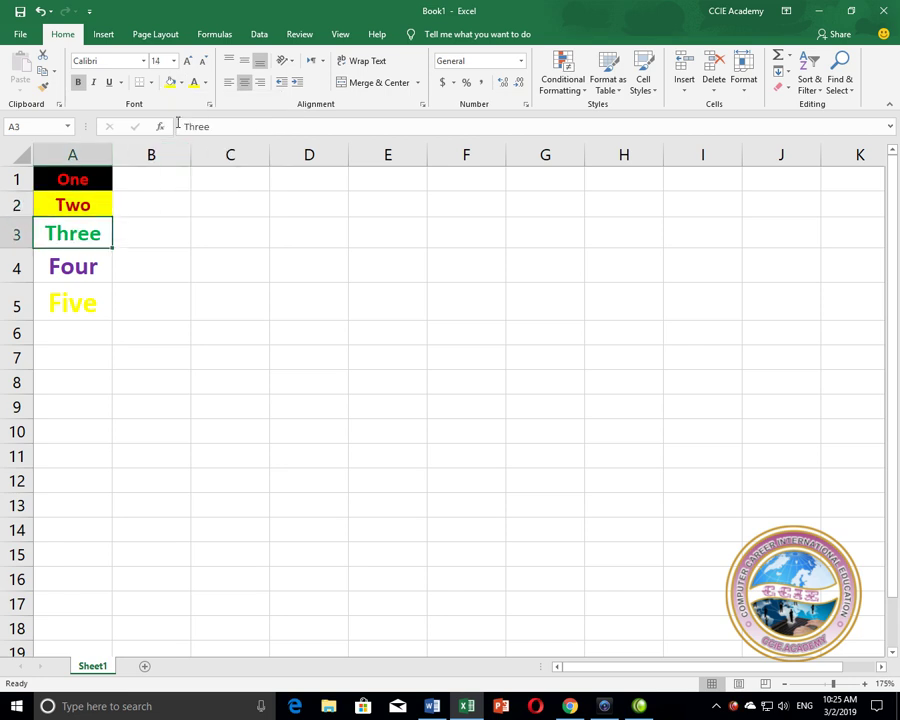
pyautogui.click(181, 83)
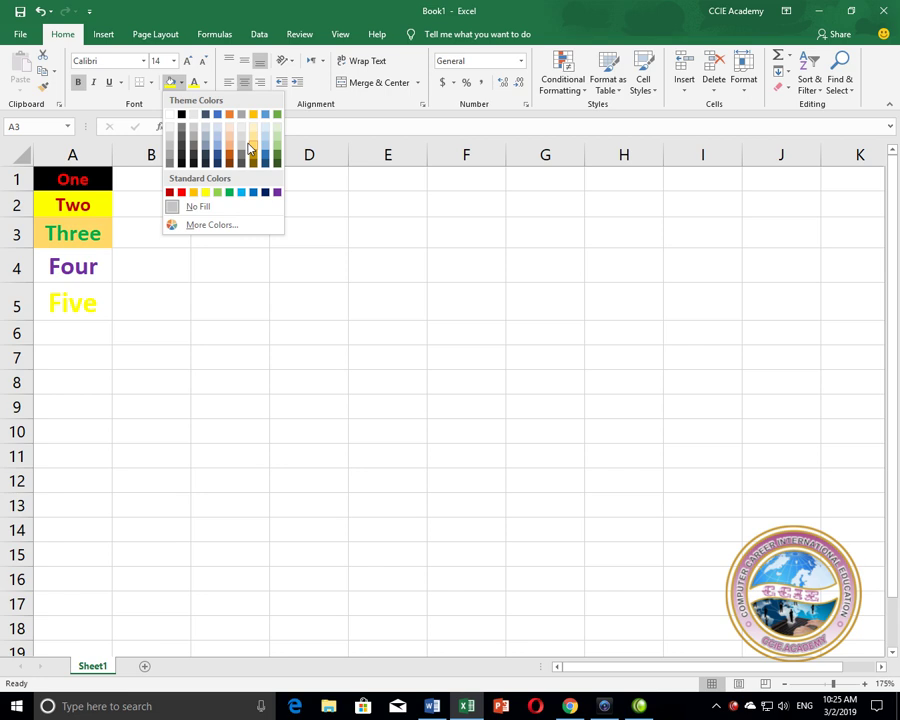
pyautogui.click(250, 148)
pyautogui.click(86, 254)
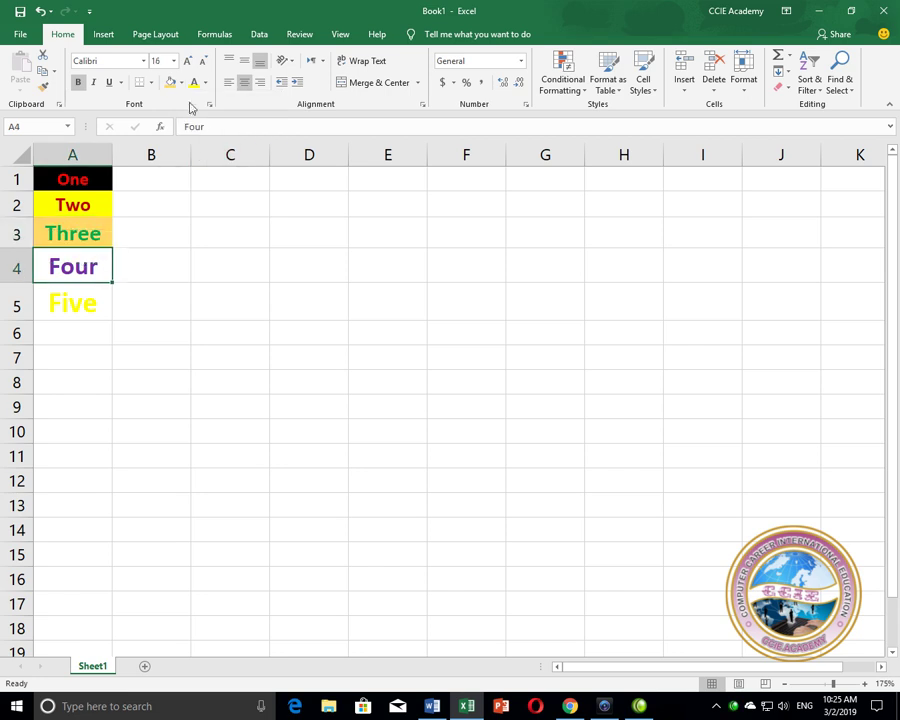
pyautogui.click(182, 85)
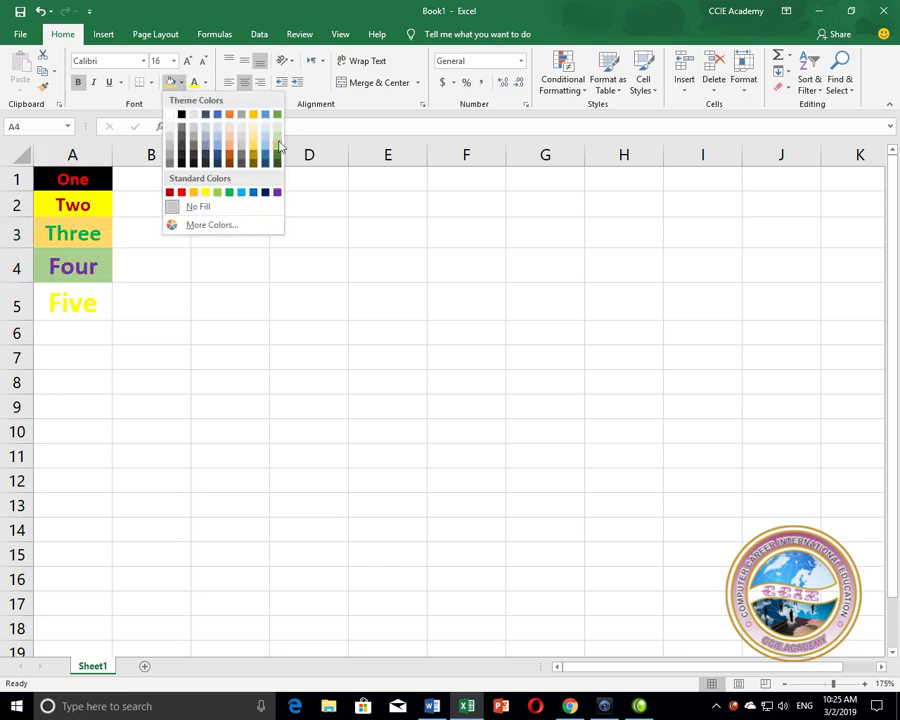
pyautogui.click(279, 148)
# - Fill cell A5 with dark red
pyautogui.press('Down')
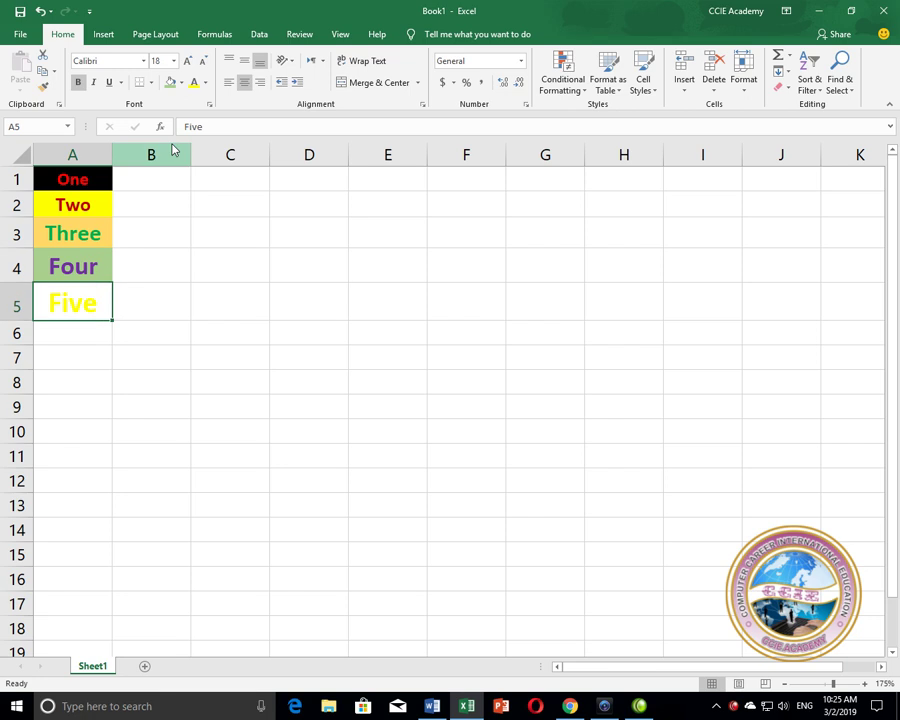
pyautogui.click(182, 84)
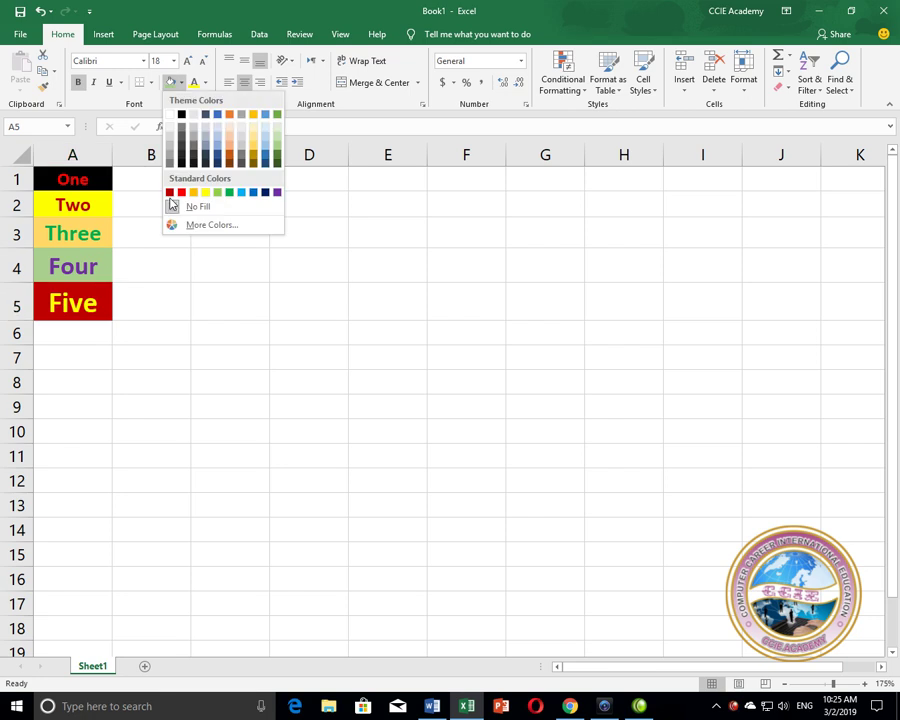
pyautogui.click(170, 196)
pyautogui.click(171, 290)
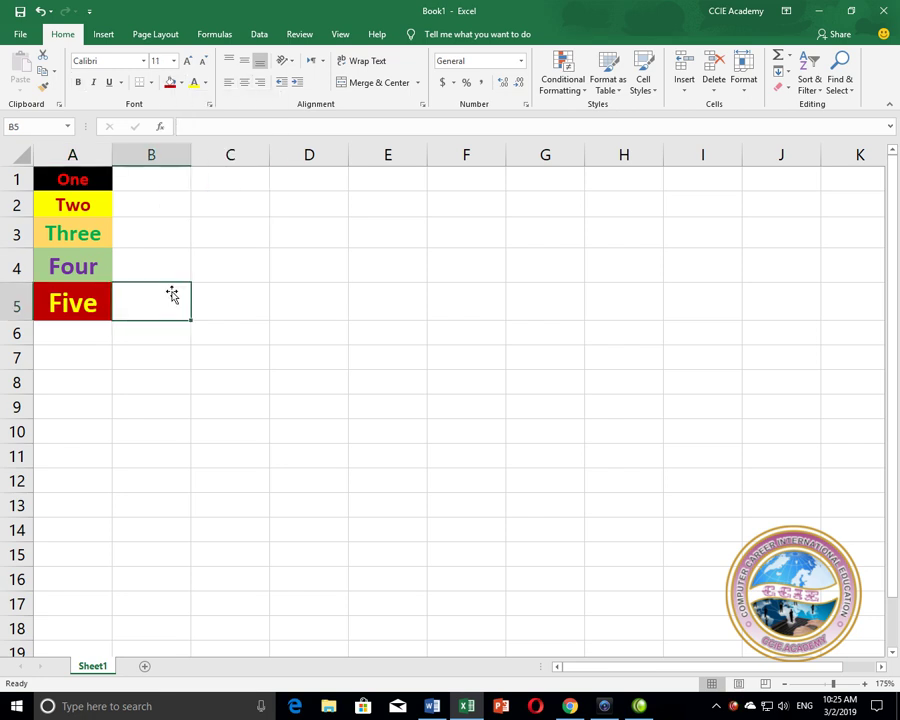
pyautogui.click(166, 407)
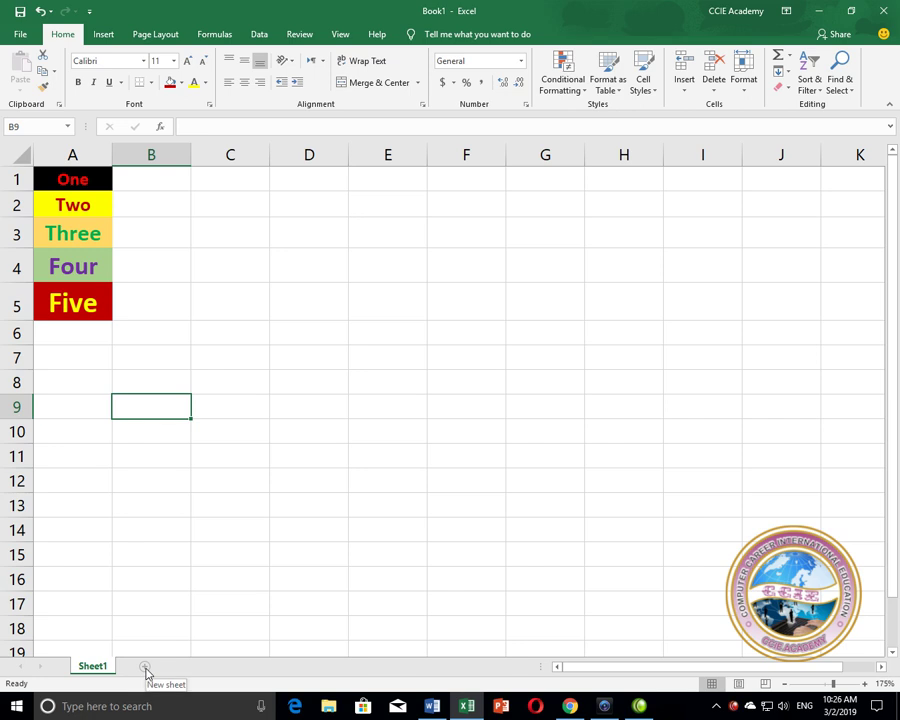
# - Add three new blank worksheets to the workbook and return to Sheet1
pyautogui.click(146, 670)
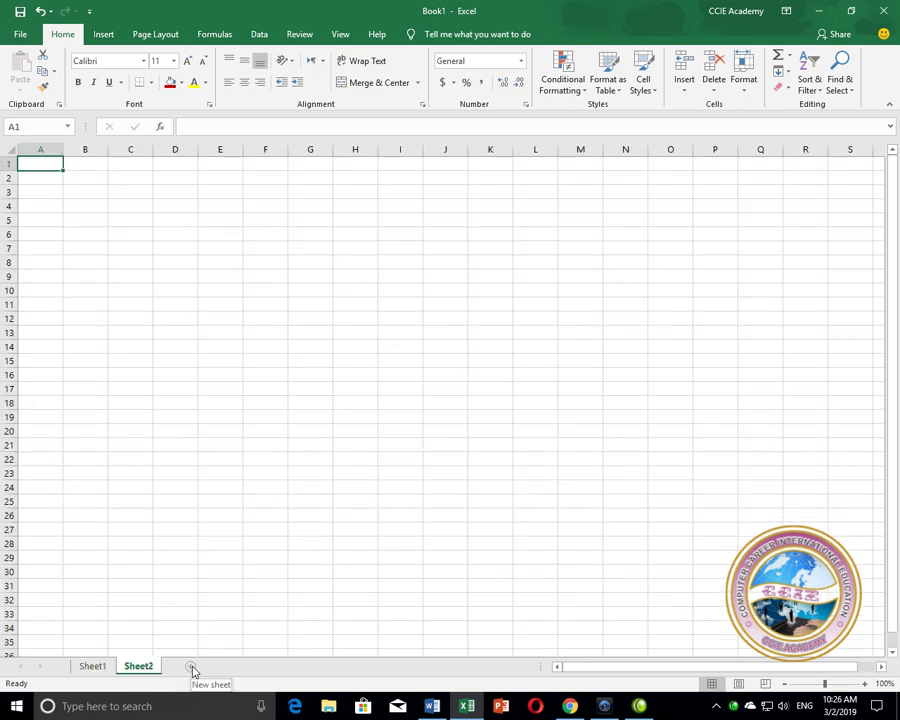
pyautogui.click(192, 669)
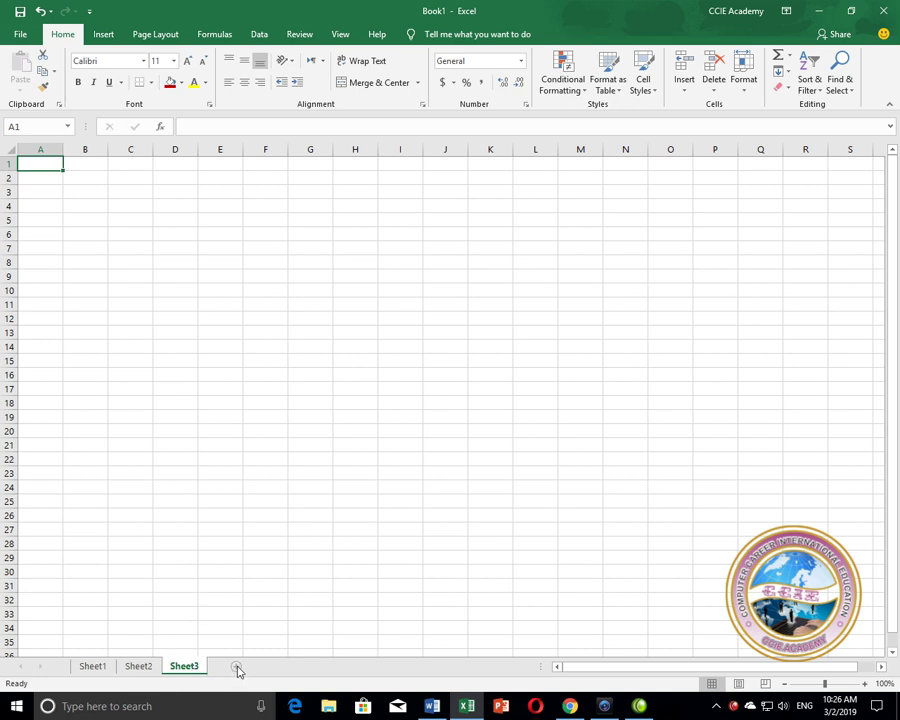
pyautogui.click(238, 668)
pyautogui.click(93, 667)
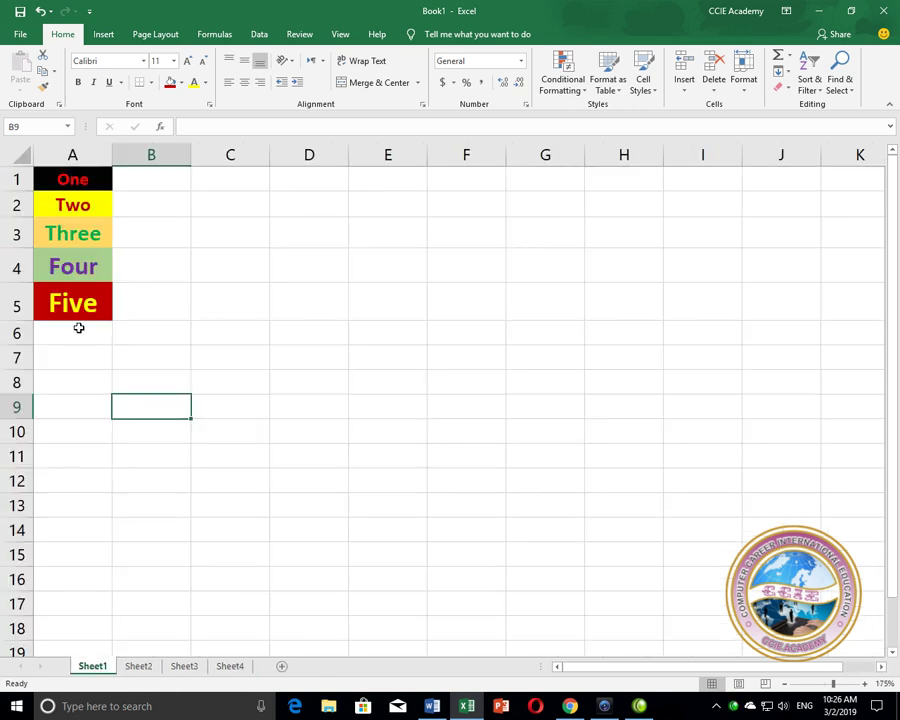
# - Copy the formatted list in A1:A5 of Sheet1 and paste it at cell A1 of Sheet2 and Sheet3
pyautogui.moveTo(52, 176); pyautogui.dragTo(54, 297)
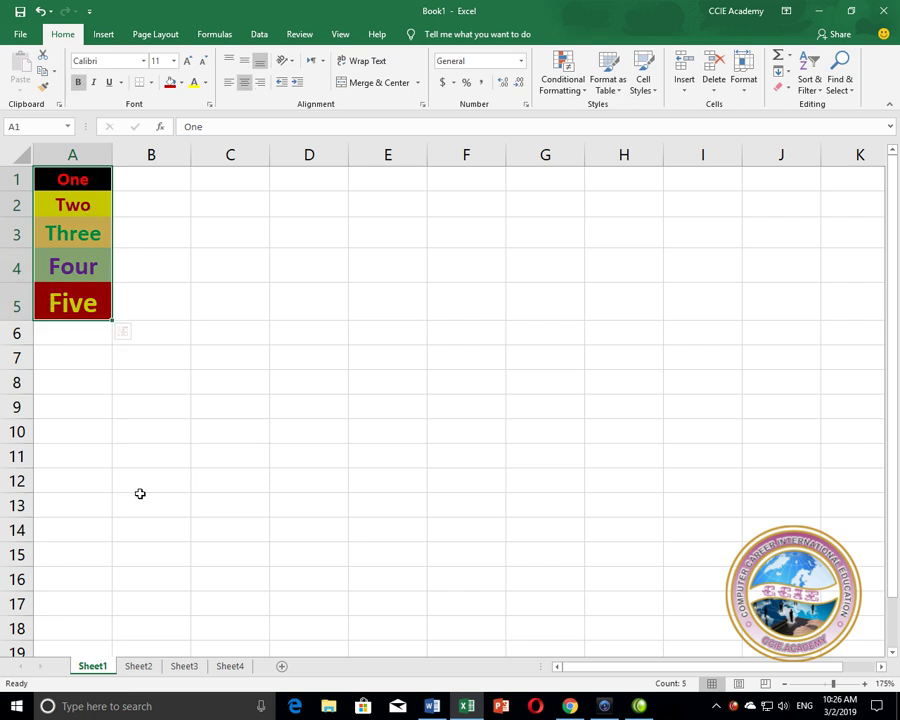
pyautogui.click(150, 667)
pyautogui.click(188, 668)
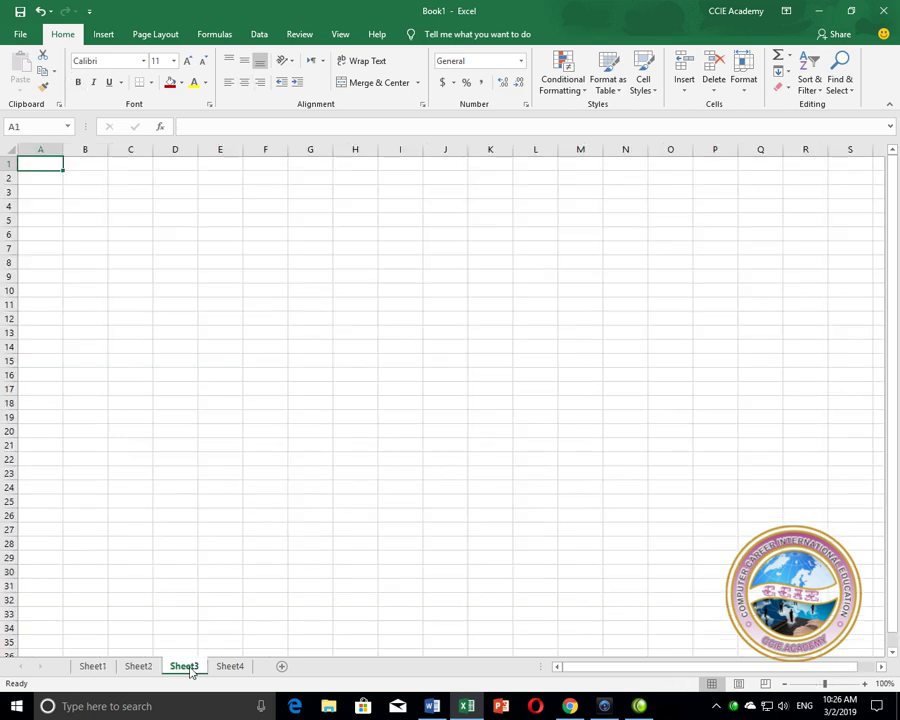
pyautogui.click(230, 666)
pyautogui.click(141, 667)
pyautogui.click(93, 665)
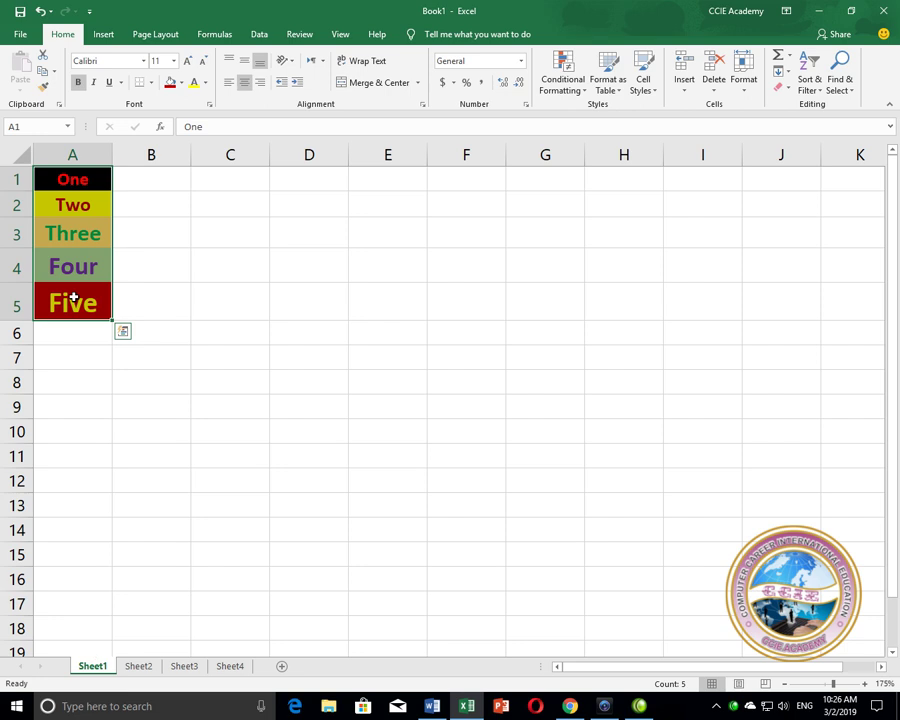
pyautogui.hotkey('ctrl', 'c')
pyautogui.click(134, 667)
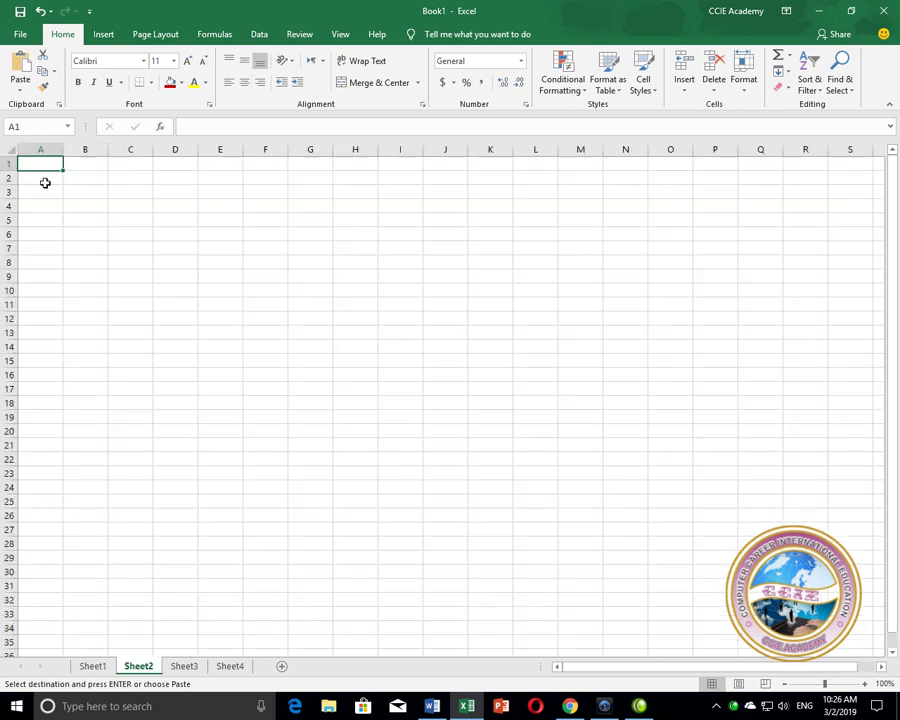
pyautogui.hotkey('ctrl', 'v')
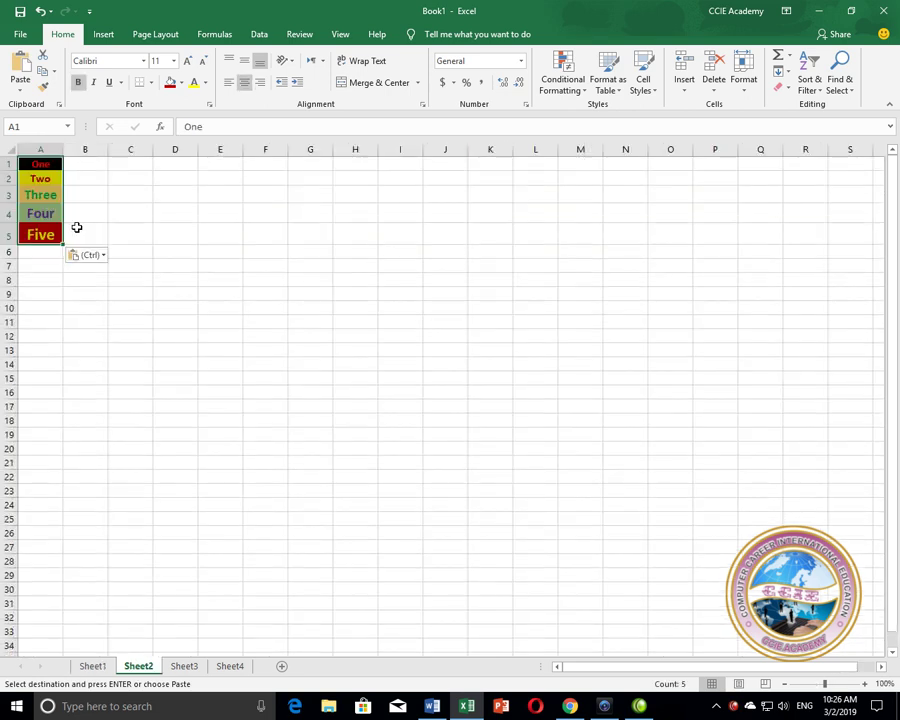
pyautogui.click(184, 667)
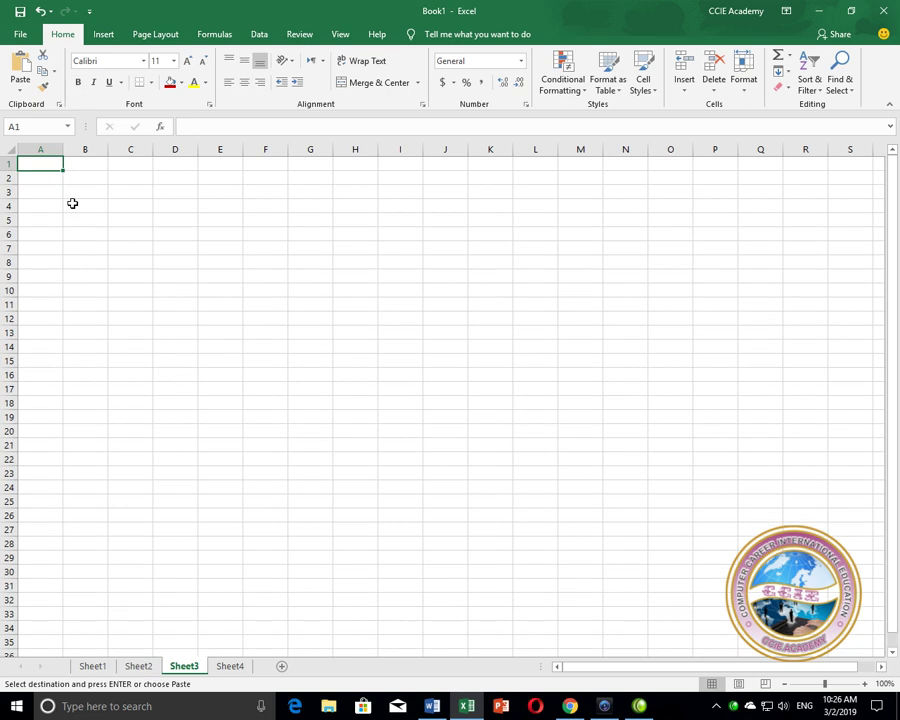
pyautogui.hotkey('ctrl', 'v')
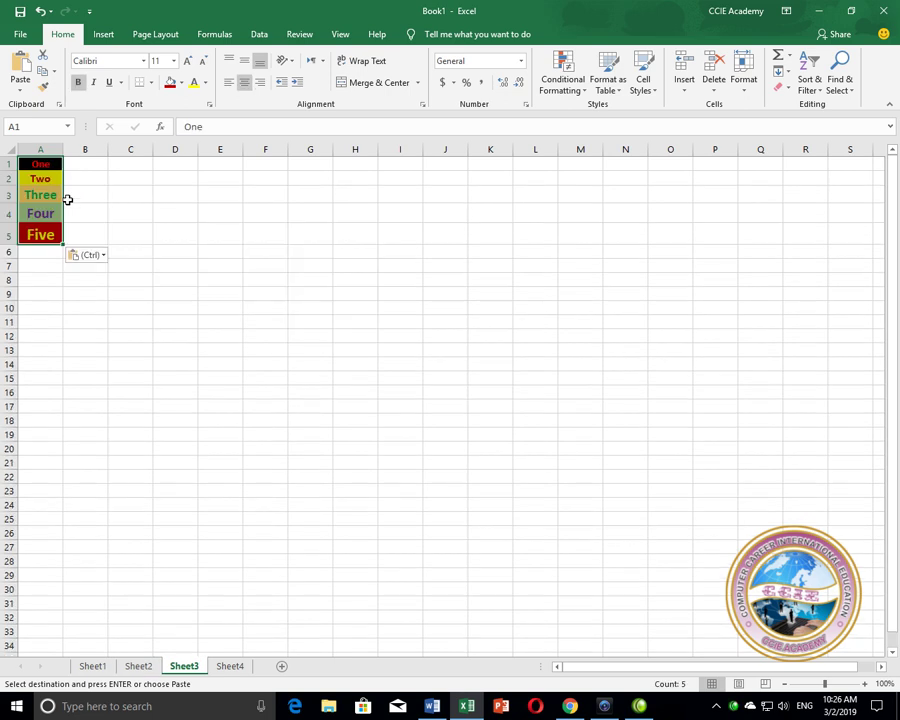
# - Undo the pastes on Sheet3 and Sheet2 and cancel the pending copy of the list on Sheet1
pyautogui.hotkey('ctrl', 'z')
pyautogui.click(138, 666)
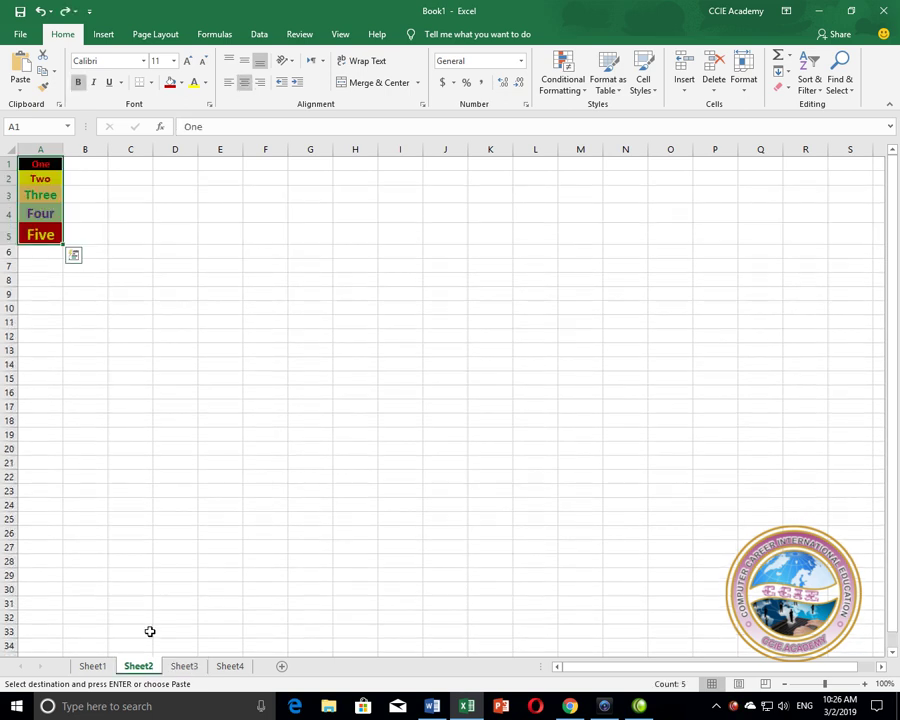
pyautogui.hotkey('ctrl', 'q')
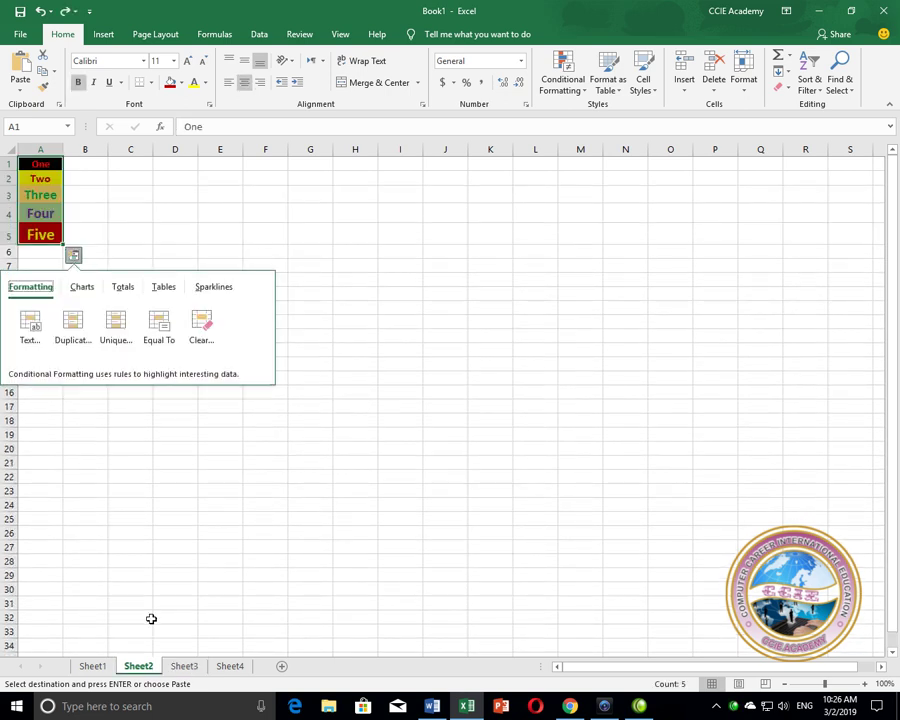
pyautogui.click(130, 438)
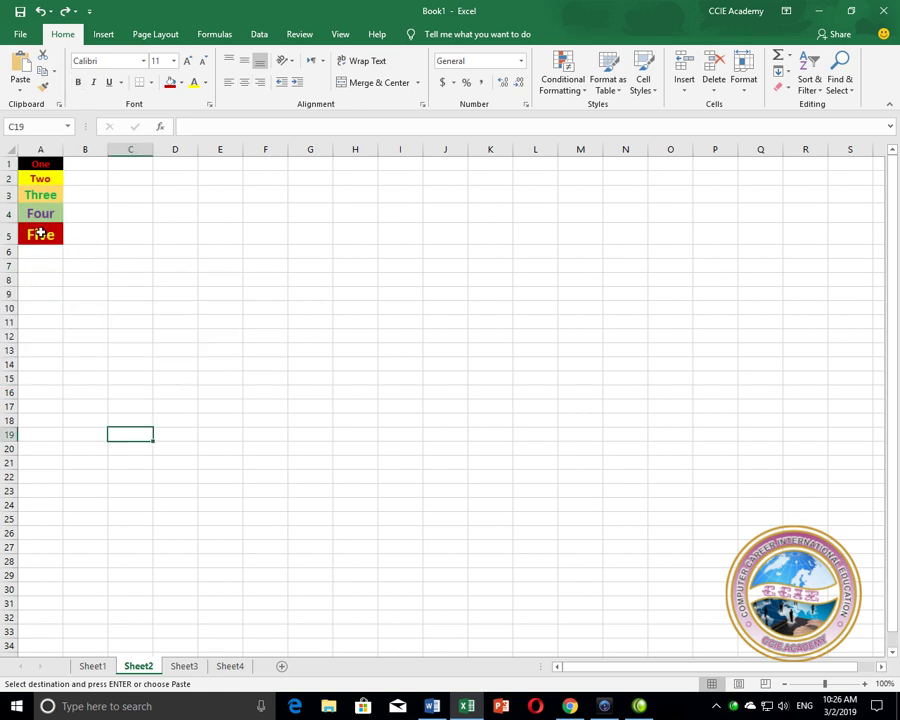
pyautogui.hotkey('ctrl', 'z')
pyautogui.click(94, 447)
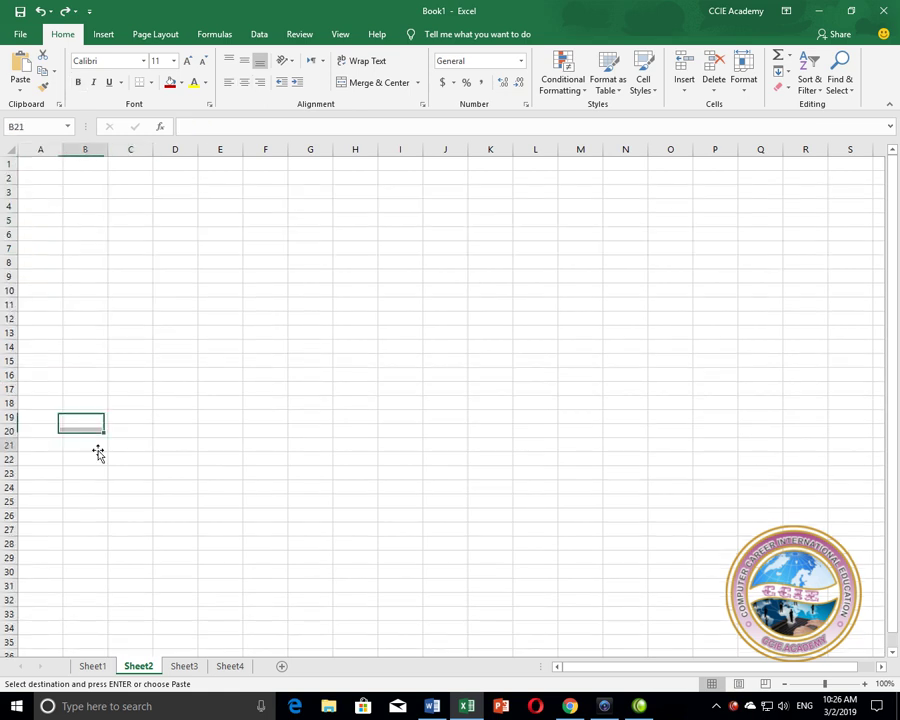
pyautogui.click(93, 667)
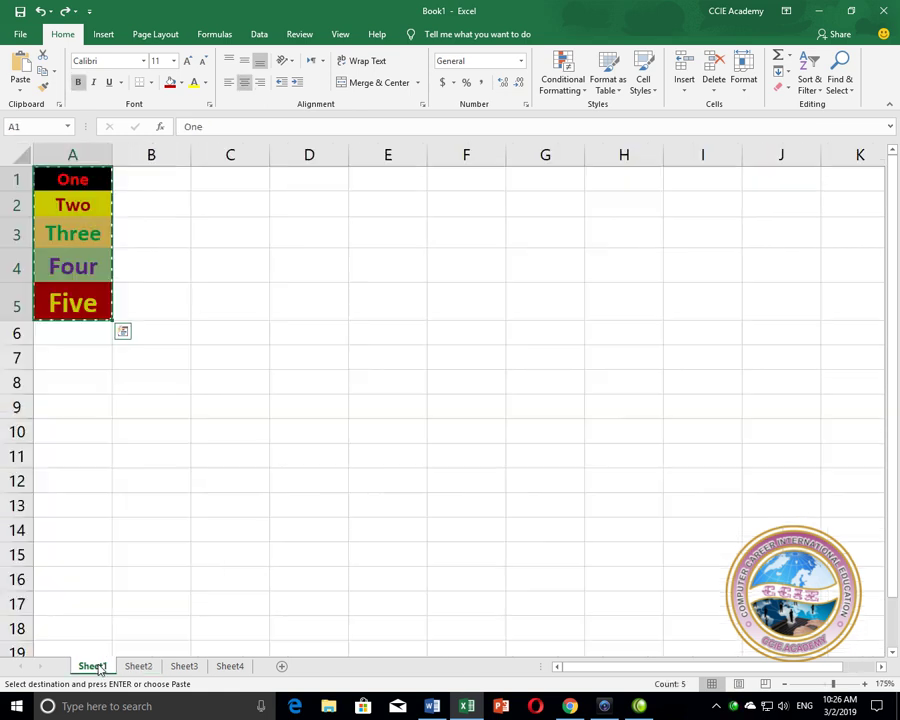
pyautogui.press('Escape')
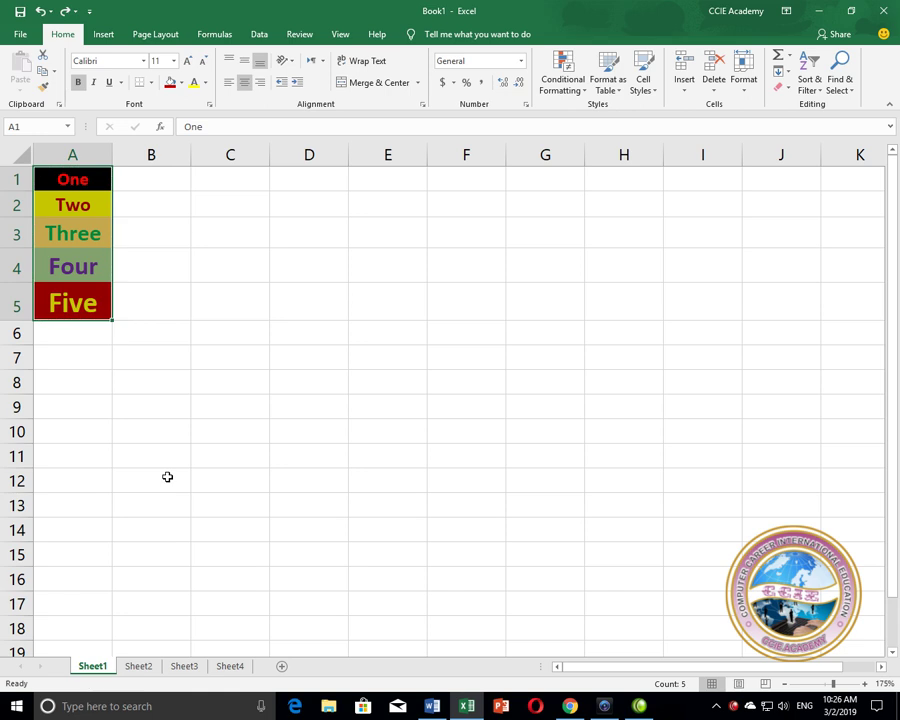
pyautogui.click(172, 399)
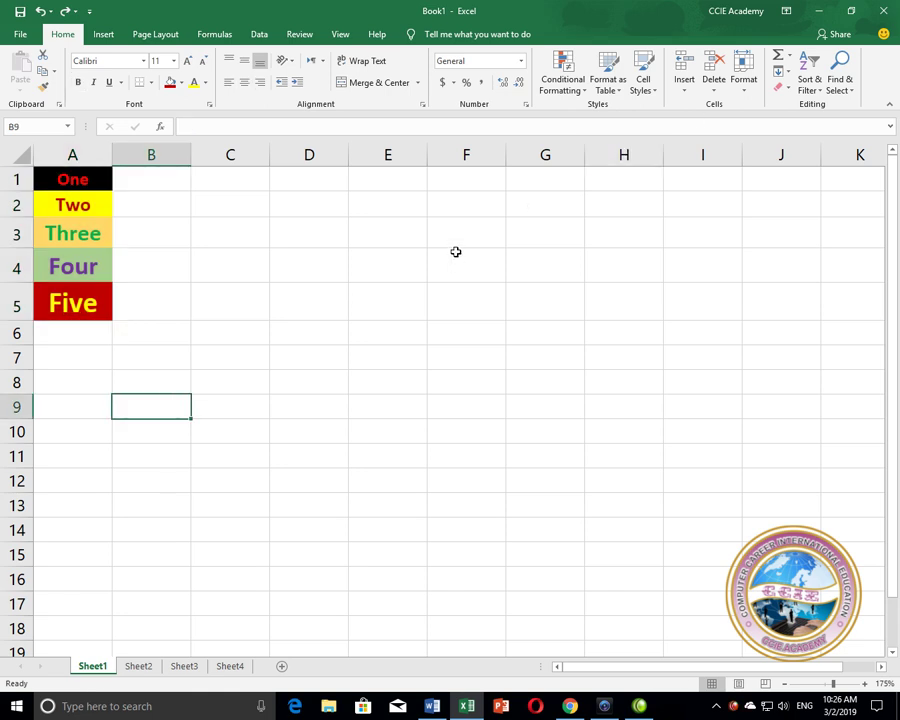
pyautogui.click(783, 72)
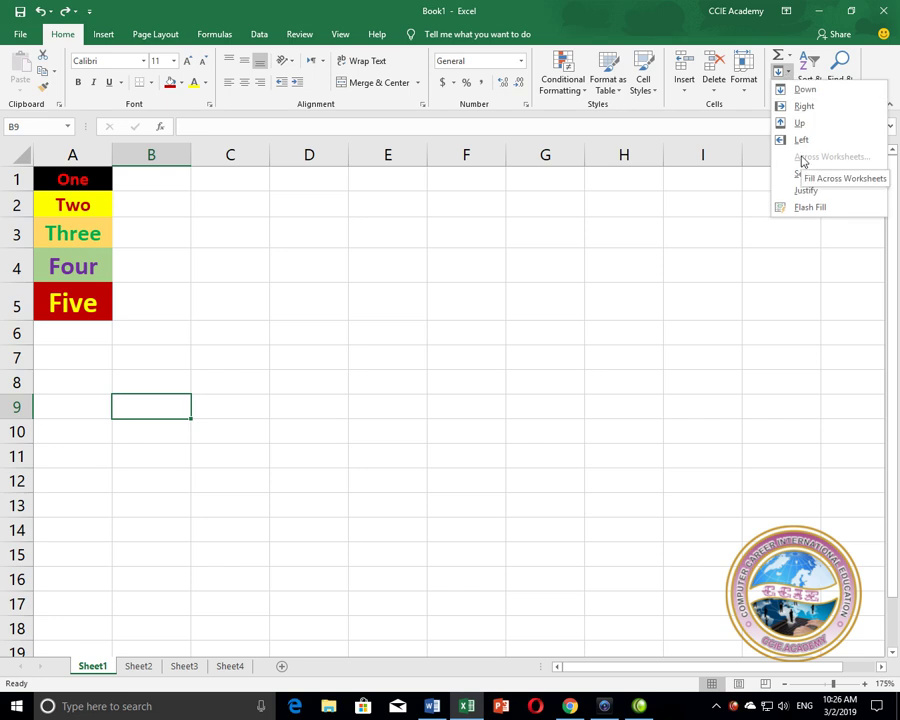
pyautogui.click(194, 391)
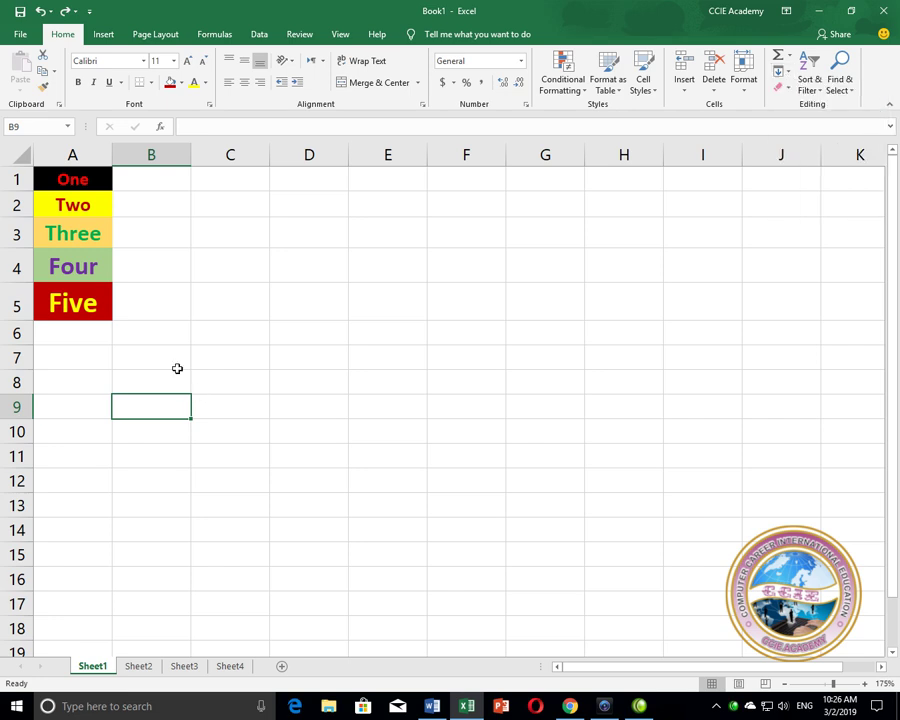
pyautogui.click(138, 667)
pyautogui.click(184, 667)
pyautogui.click(230, 667)
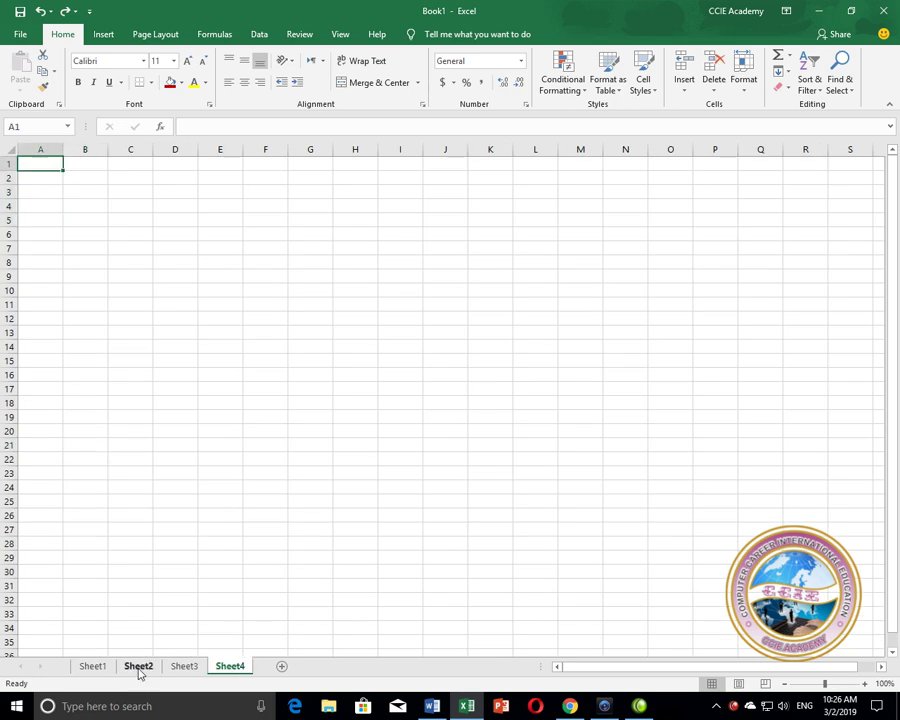
pyautogui.click(92, 666)
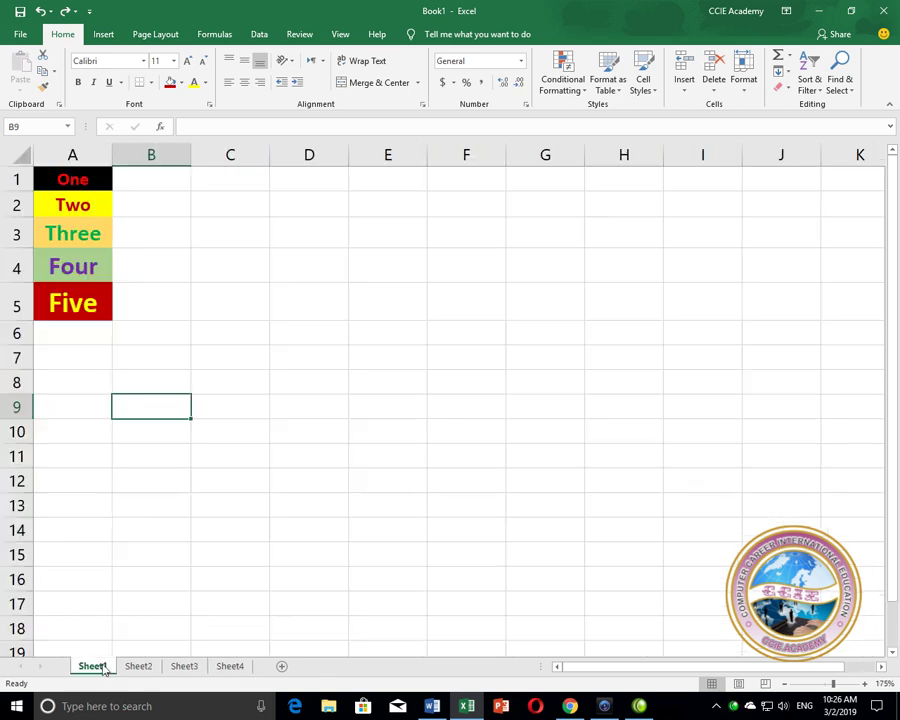
pyautogui.click(89, 350)
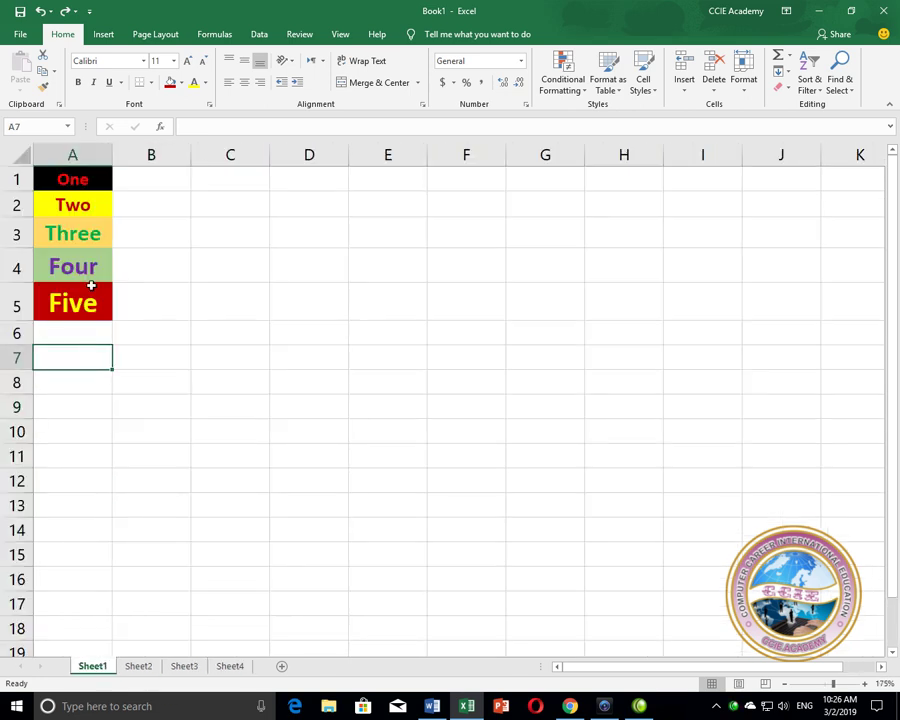
# - Select the list in A1:A5 on Sheet1 and group Sheet1 with Sheet2, Sheet3 and Sheet4
pyautogui.moveTo(87, 179); pyautogui.dragTo(74, 305)
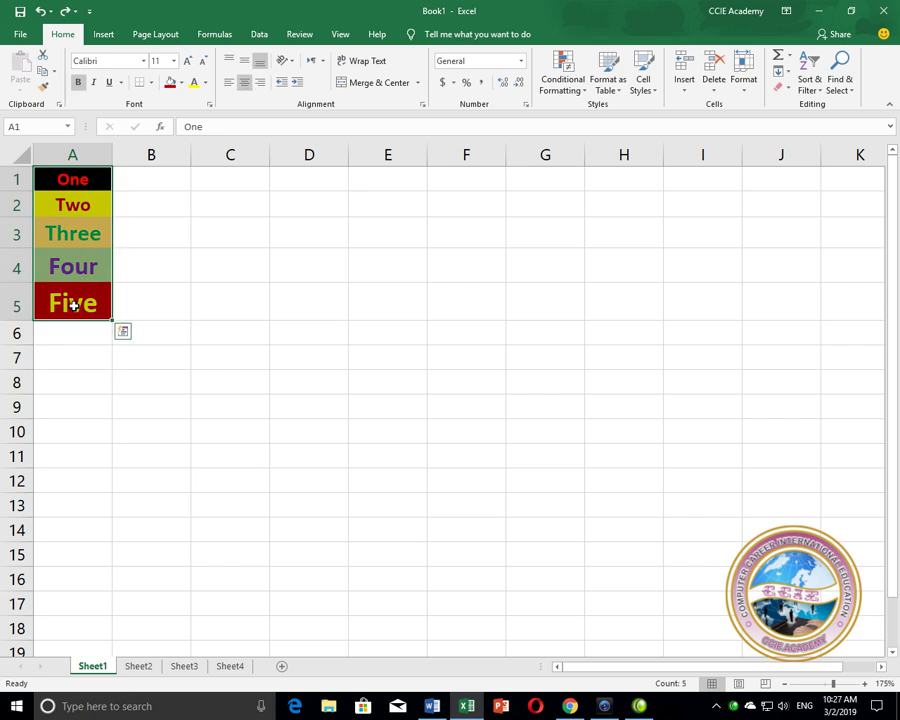
pyautogui.keyDown('ctrl'); pyautogui.click(139, 667); pyautogui.keyUp('ctrl')
pyautogui.keyDown('ctrl'); pyautogui.click(184, 667); pyautogui.keyUp('ctrl')
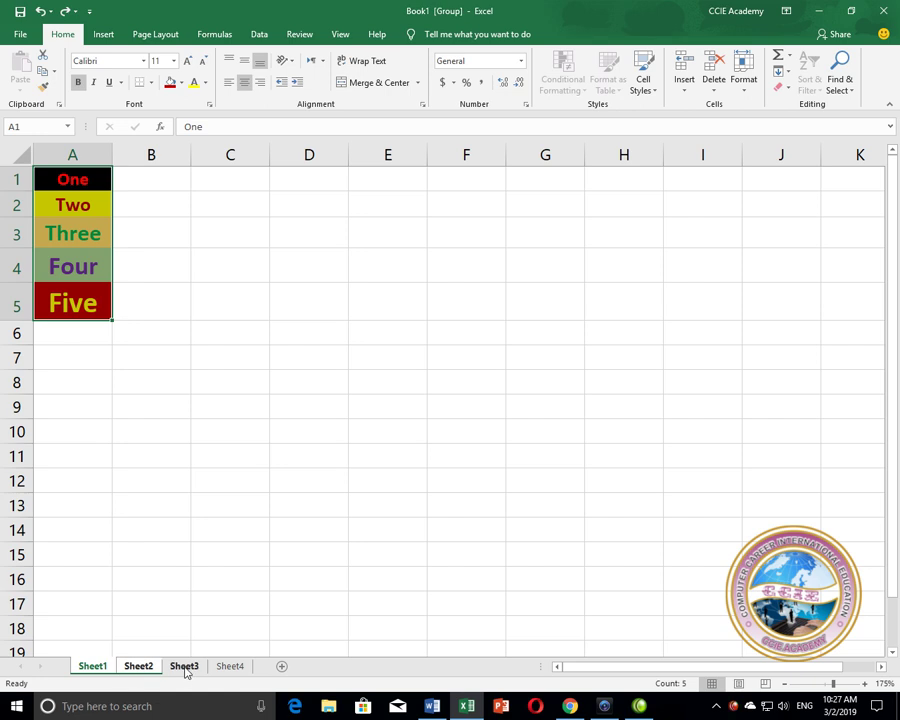
pyautogui.keyDown('ctrl'); pyautogui.click(229, 667); pyautogui.keyUp('ctrl')
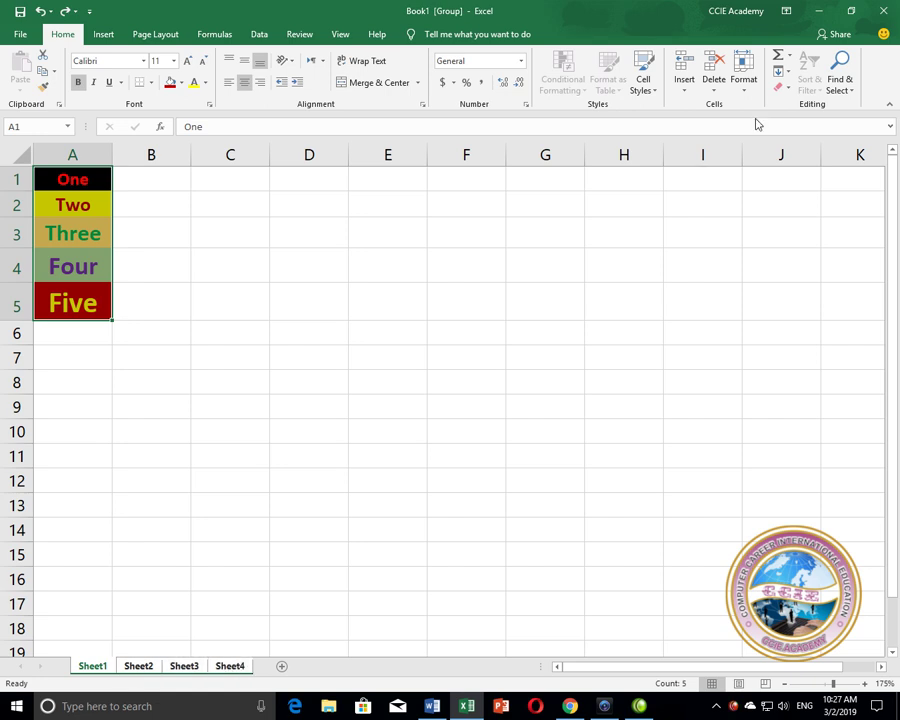
# - Fill only the contents of Sheet1's A1:A5 across the grouped Sheet2, Sheet3 and Sheet4
pyautogui.click(792, 76)
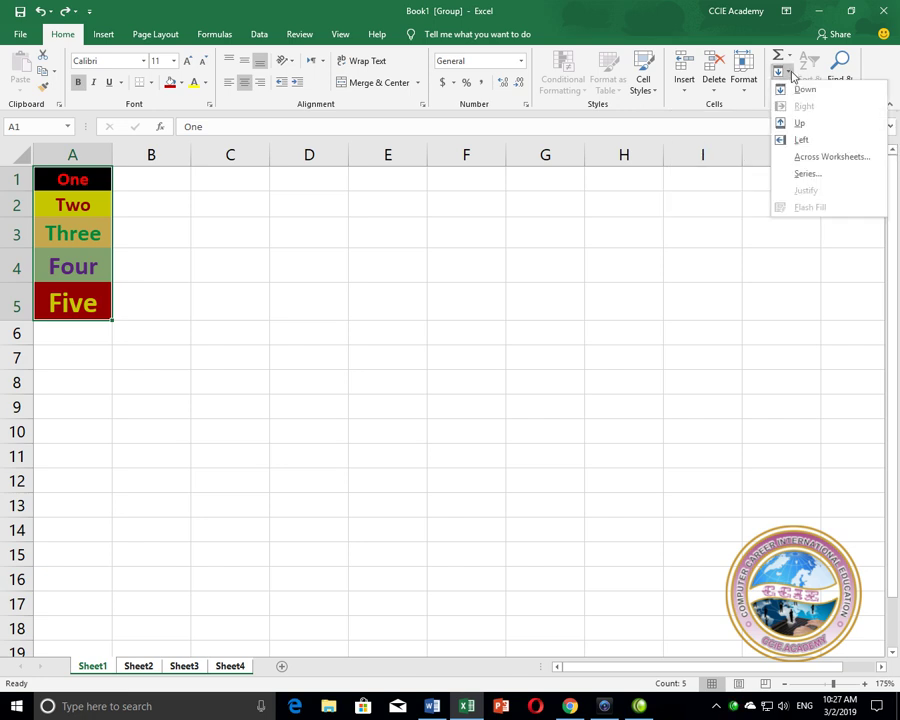
pyautogui.click(833, 158)
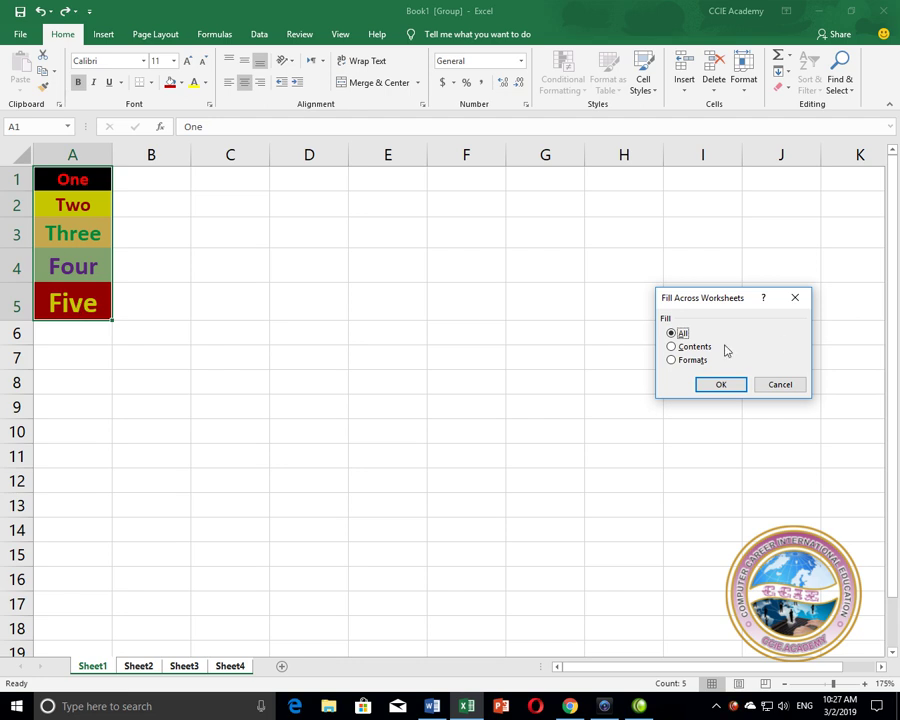
pyautogui.click(694, 348)
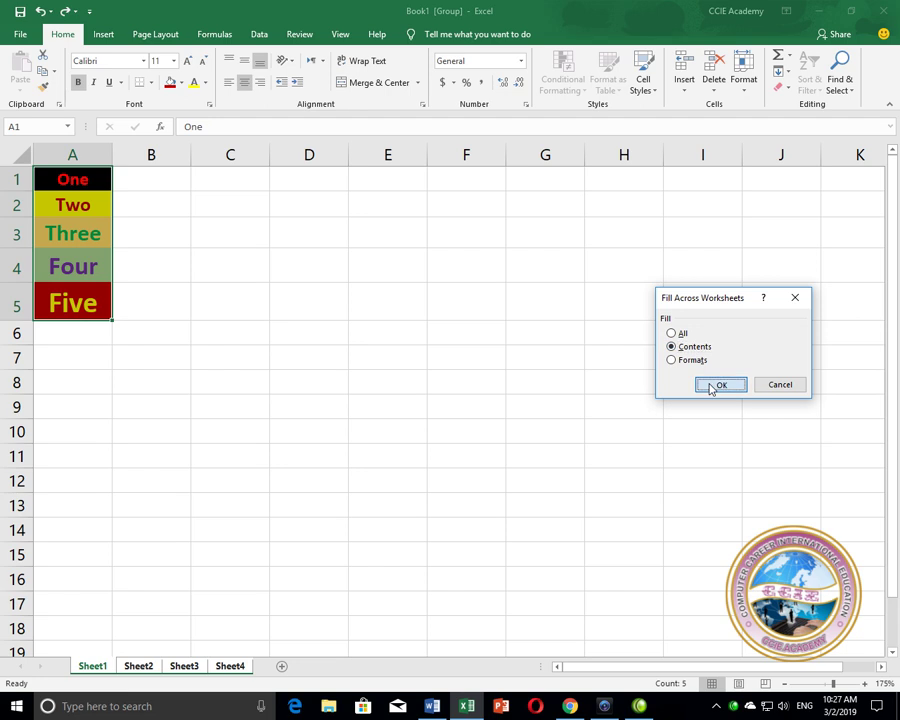
pyautogui.click(713, 388)
pyautogui.click(169, 565)
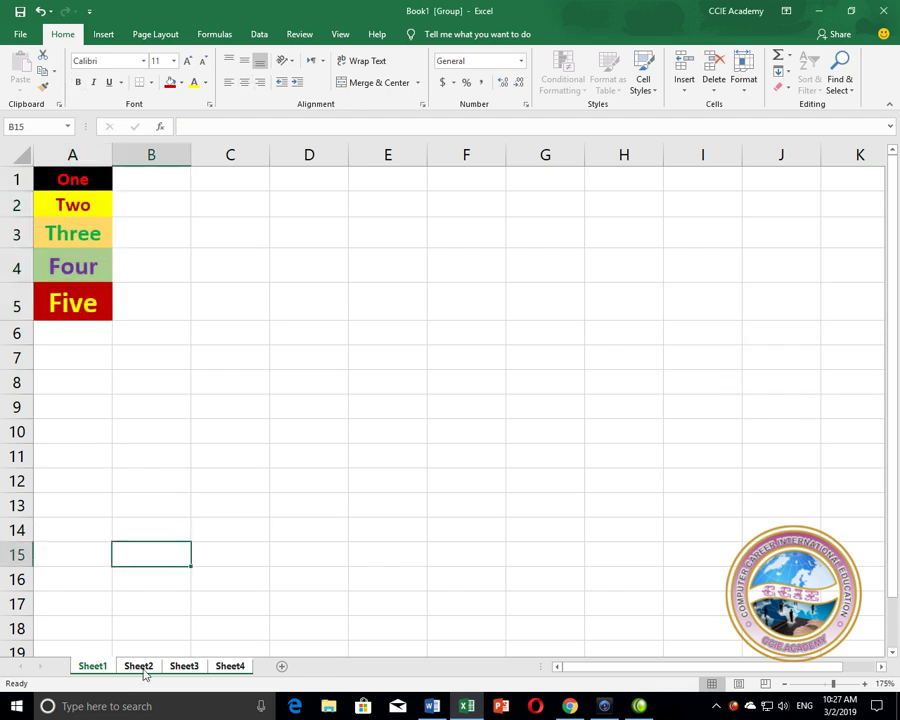
# - Review the contents-only fill on Sheet2, Sheet3 and Sheet4, and undo it, ending on Sheet1
pyautogui.click(140, 668)
pyautogui.click(180, 668)
pyautogui.click(226, 667)
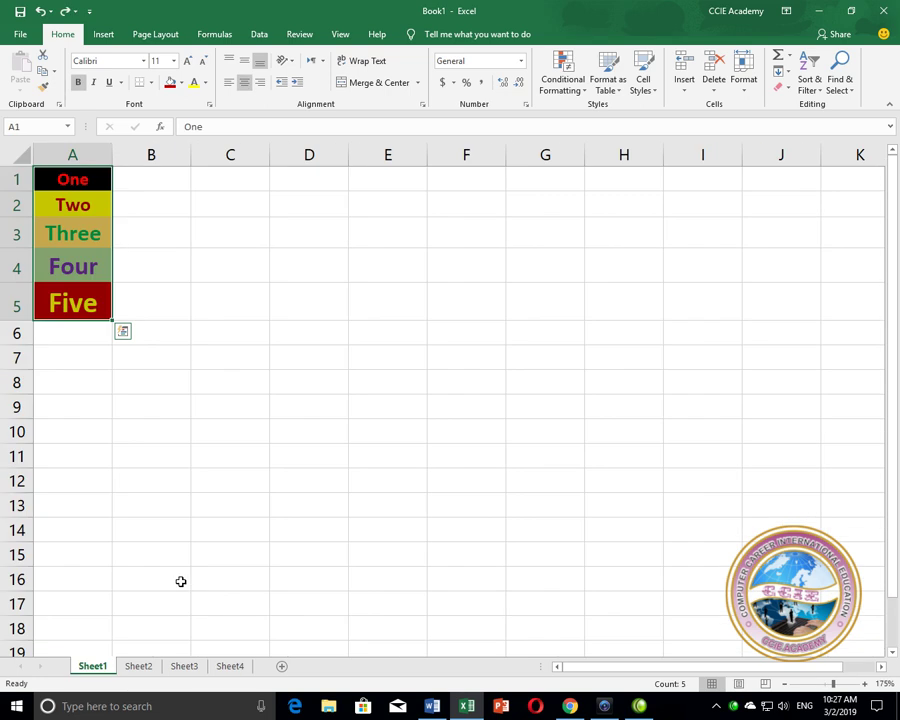
pyautogui.click(156, 668)
pyautogui.click(188, 670)
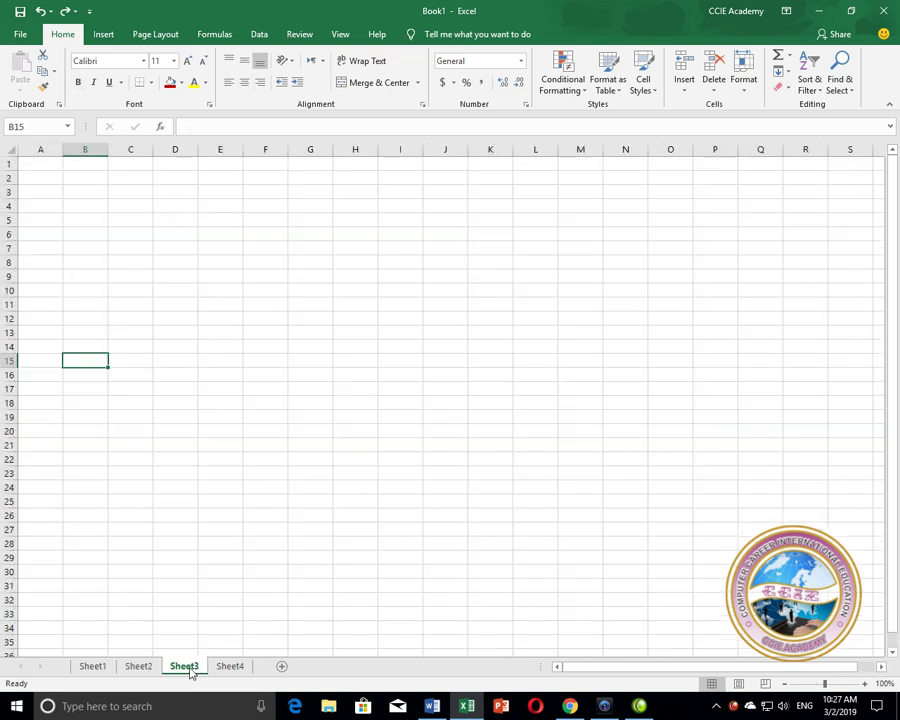
pyautogui.click(100, 667)
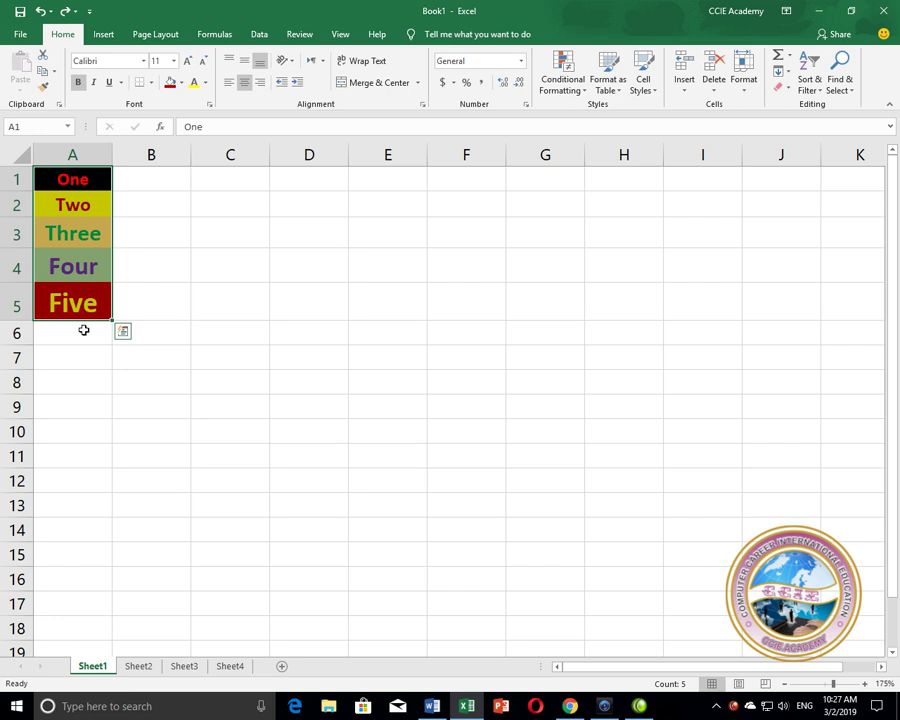
# - Group Sheet1 with Sheet2, Sheet3 and Sheet4 and fill only the formats of A1:A5 across these worksheets
pyautogui.hotkey('ctrl', 'q')
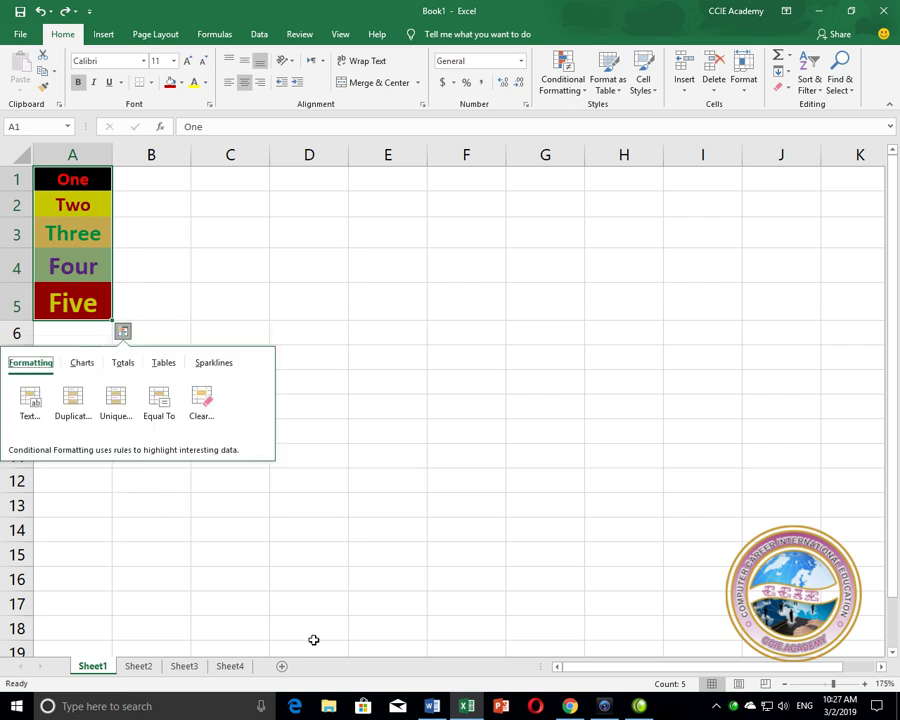
pyautogui.keyDown('ctrl'); pyautogui.click(137, 666); pyautogui.keyUp('ctrl')
pyautogui.keyDown('ctrl'); pyautogui.click(184, 666); pyautogui.keyUp('ctrl')
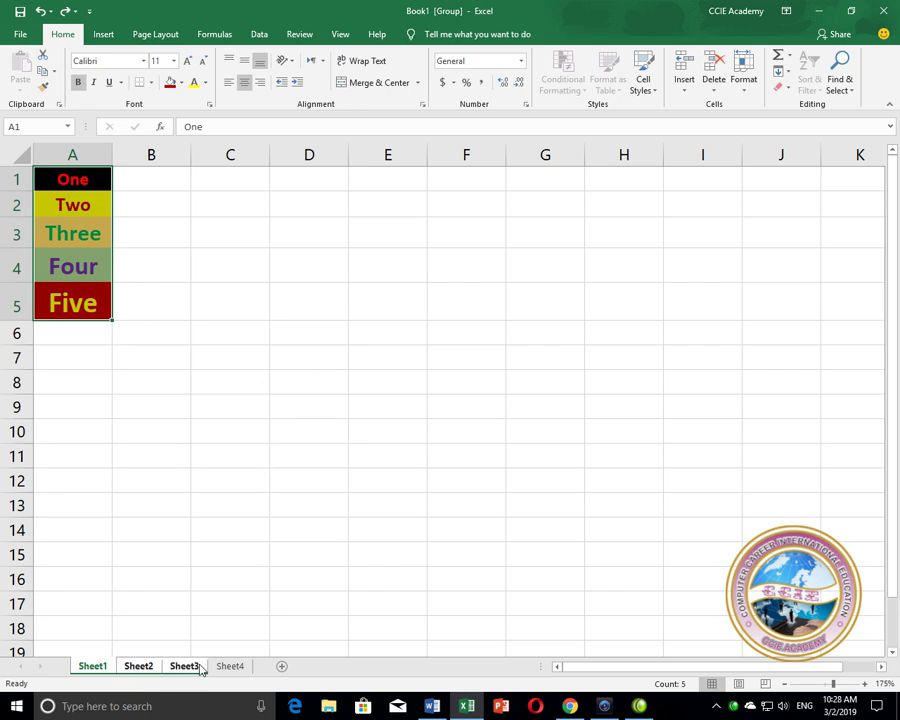
pyautogui.keyDown('ctrl'); pyautogui.click(230, 666); pyautogui.keyUp('ctrl')
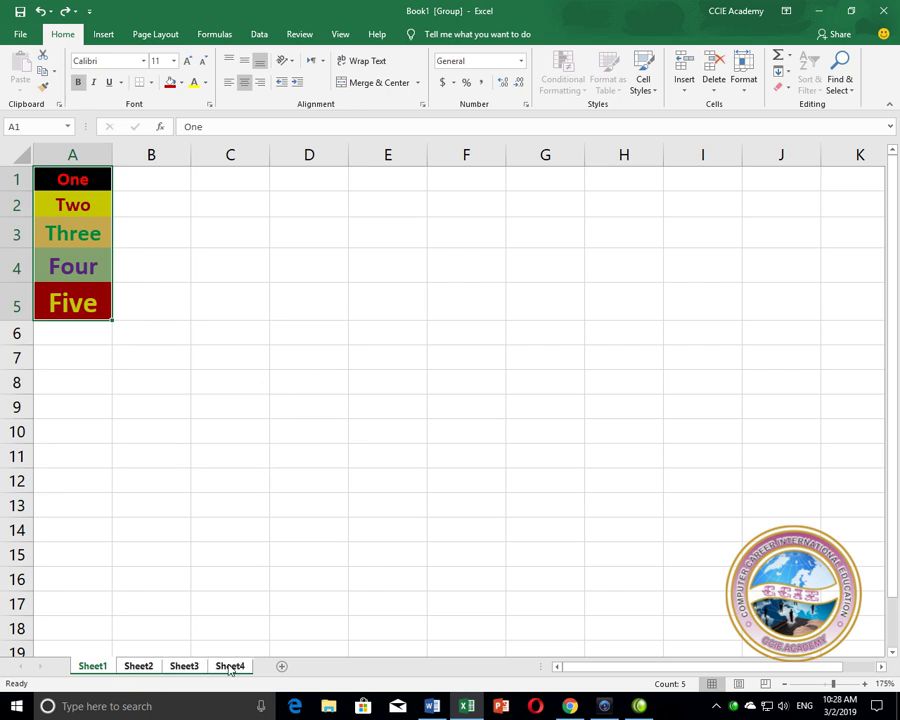
pyautogui.click(786, 72)
pyautogui.click(794, 158)
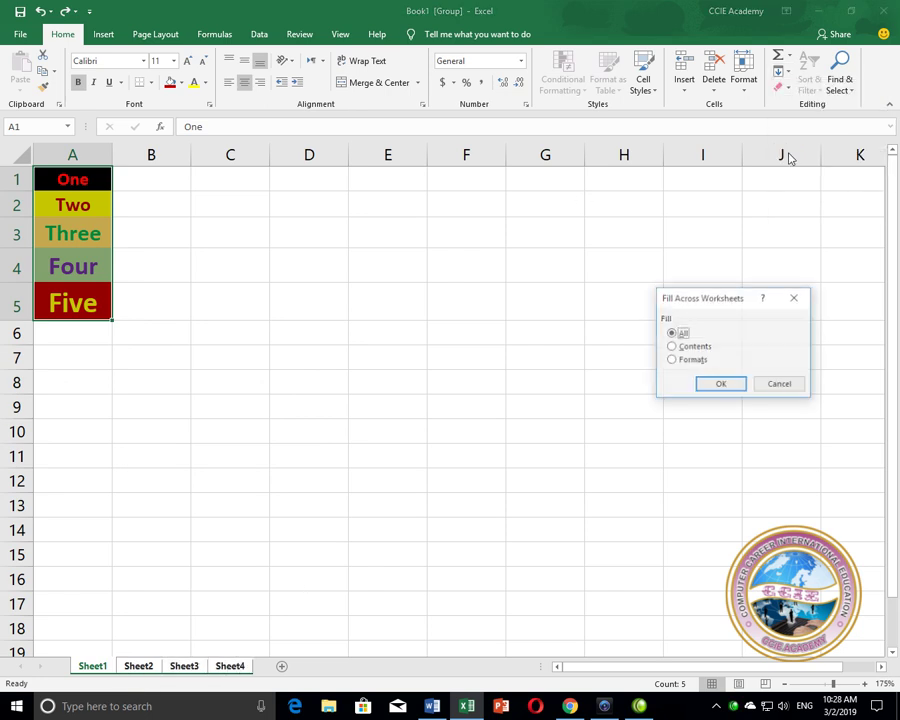
pyautogui.click(684, 362)
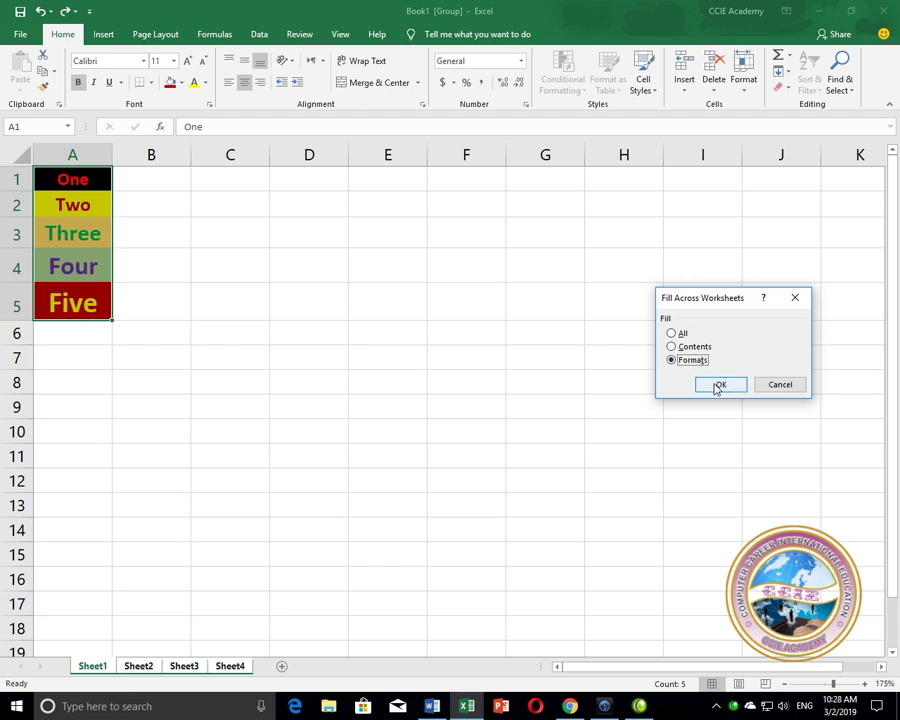
pyautogui.click(717, 388)
pyautogui.click(214, 548)
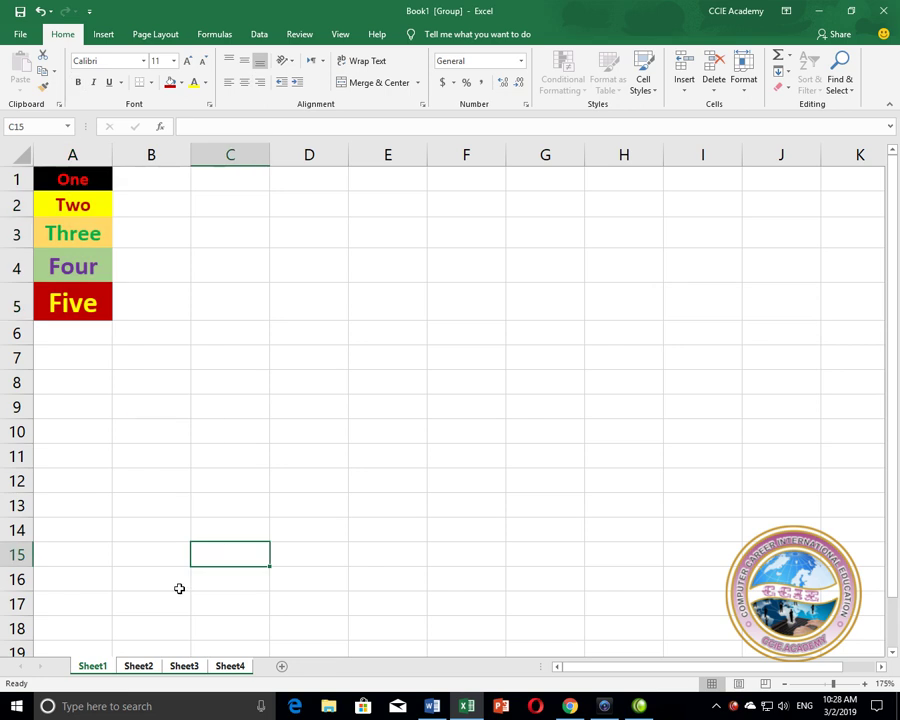
# - Review the formats-only fill on Sheet2, Sheet3 and Sheet4, and undo it, ending on Sheet1
pyautogui.click(139, 667)
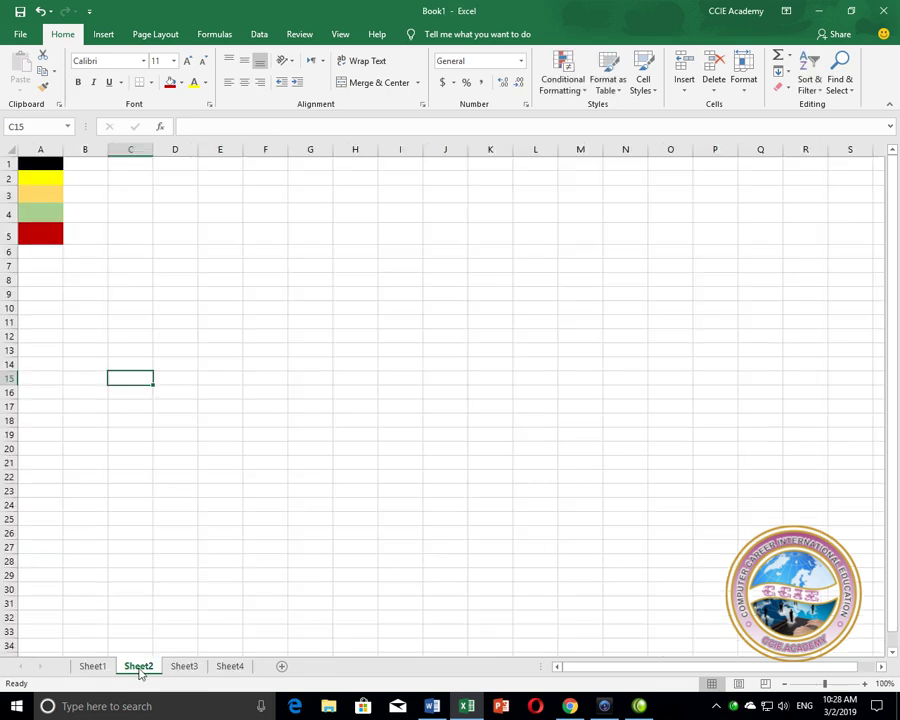
pyautogui.click(180, 668)
pyautogui.click(229, 666)
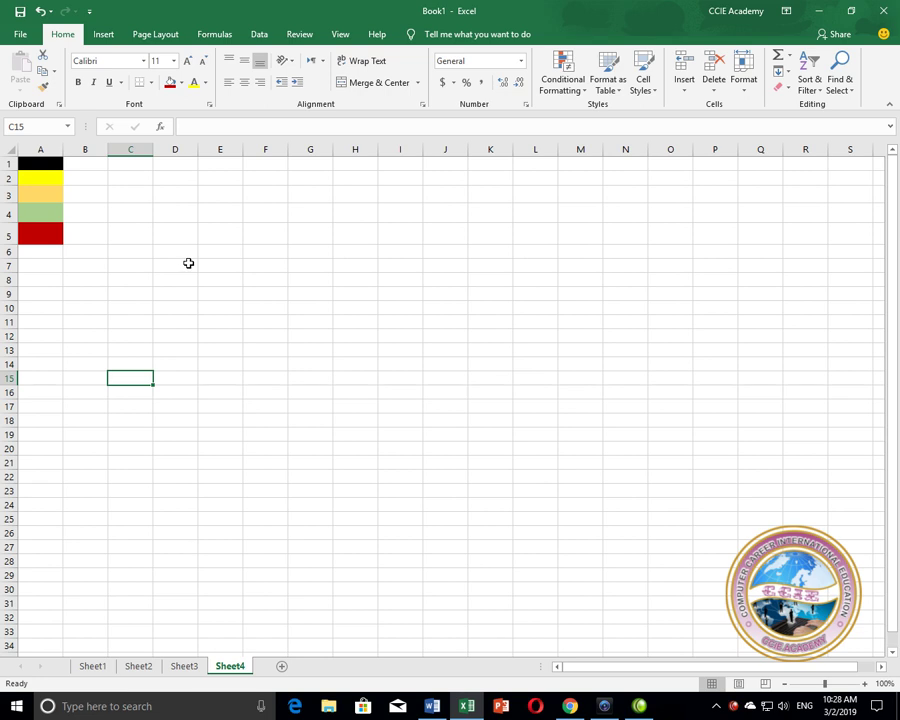
pyautogui.click(88, 223)
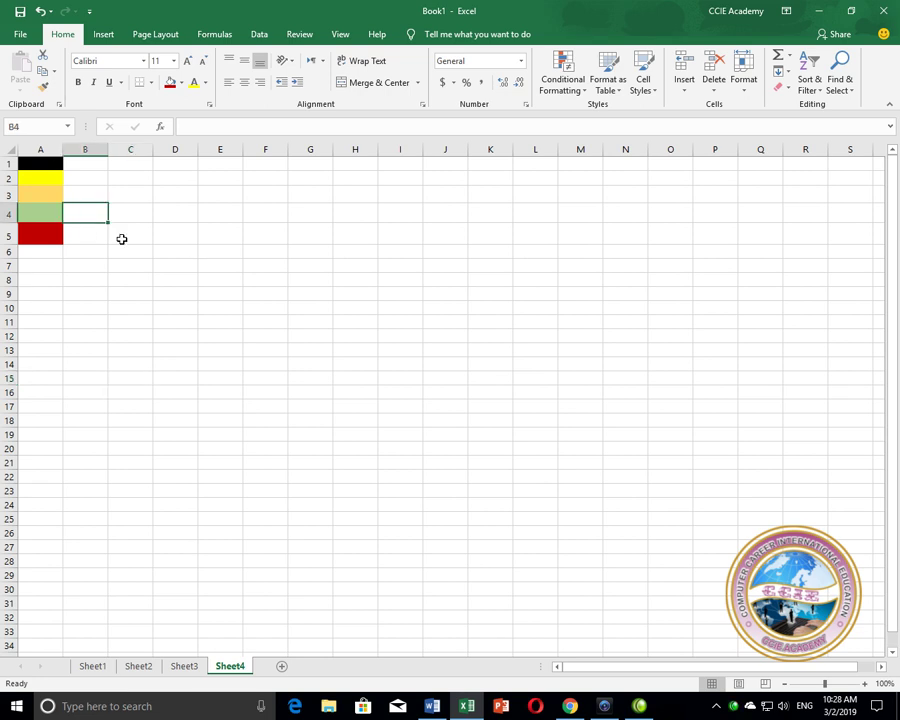
pyautogui.click(120, 238)
pyautogui.click(40, 12)
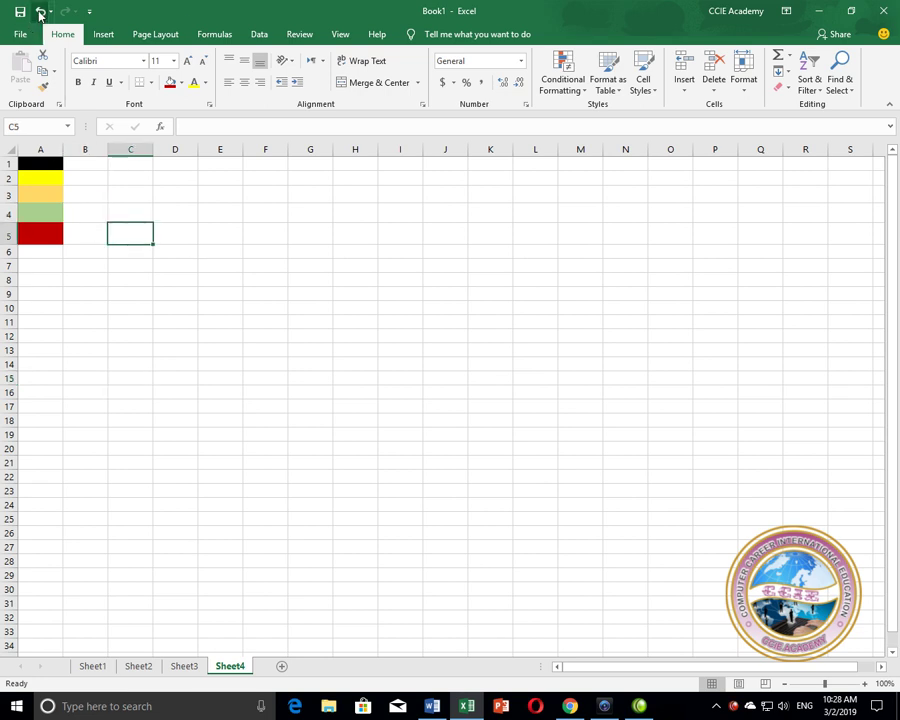
pyautogui.click(140, 666)
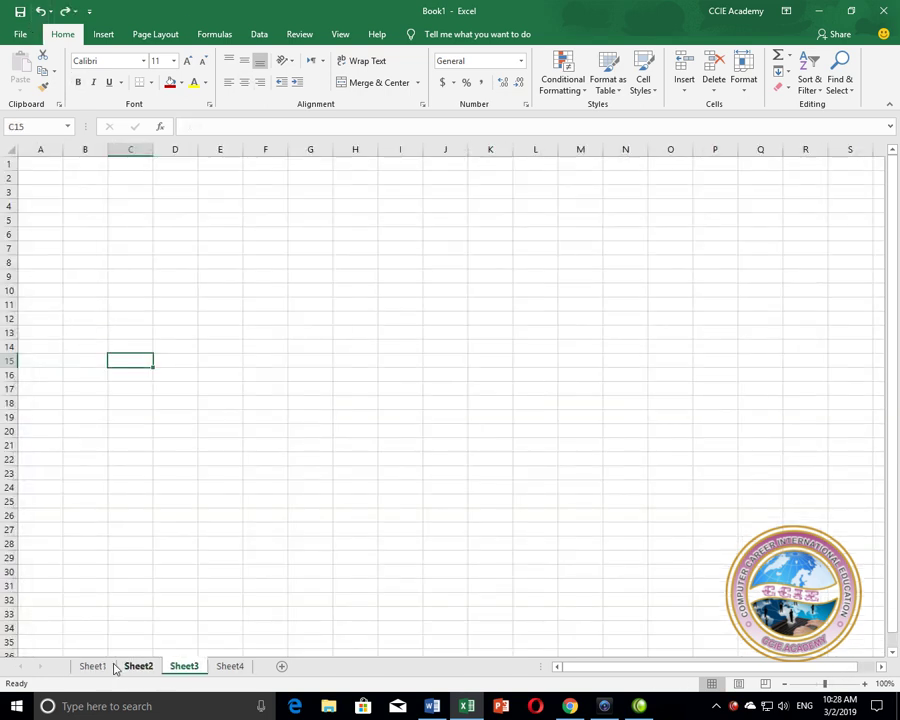
pyautogui.click(104, 665)
pyautogui.click(122, 596)
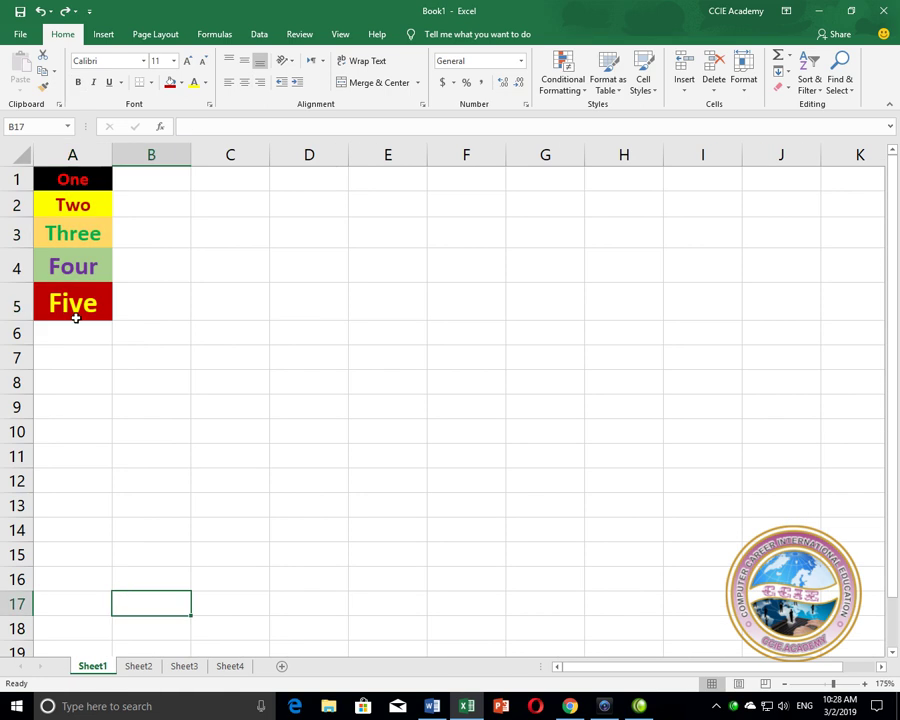
# - Group Sheet1 with Sheet2, Sheet3 and Sheet4 and fill A1:A5 across these worksheets with the All option
pyautogui.moveTo(74, 305); pyautogui.dragTo(72, 179)
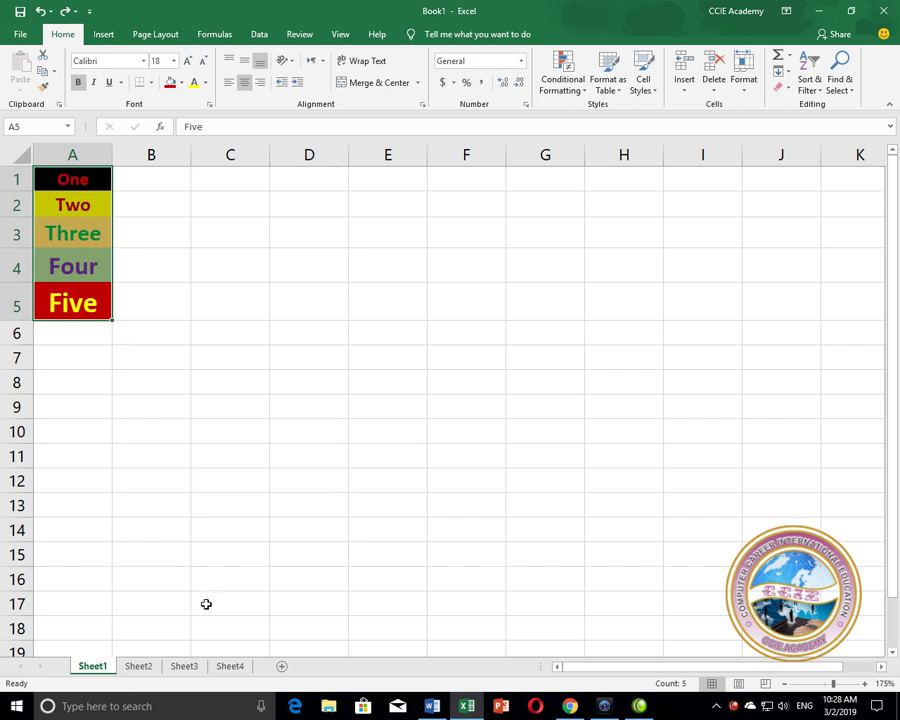
pyautogui.keyDown('ctrl'); pyautogui.click(149, 673); pyautogui.keyUp('ctrl')
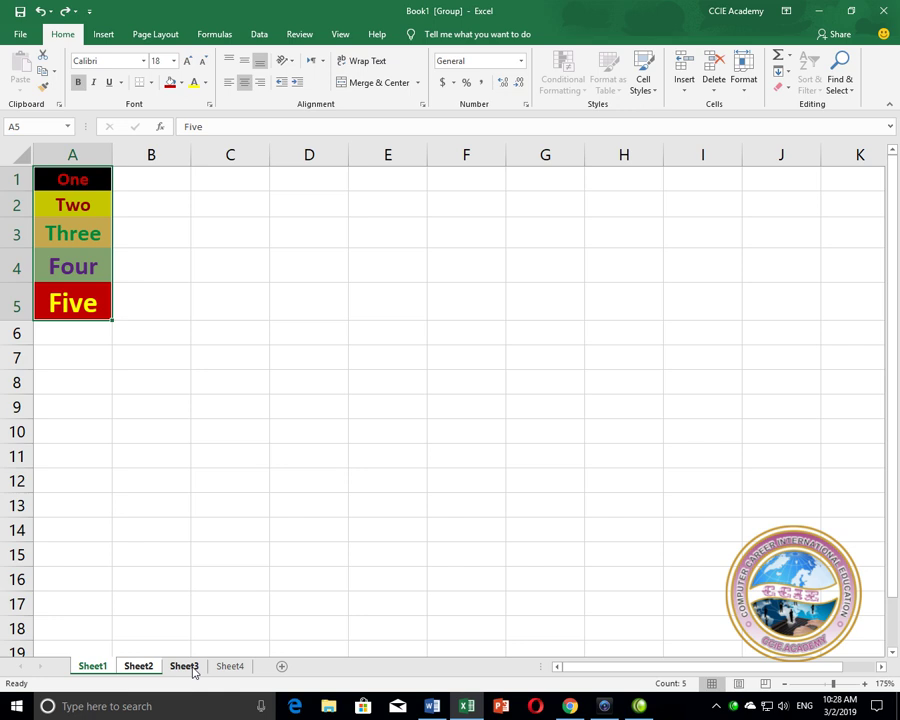
pyautogui.keyDown('ctrl'); pyautogui.click(229, 667); pyautogui.keyUp('ctrl')
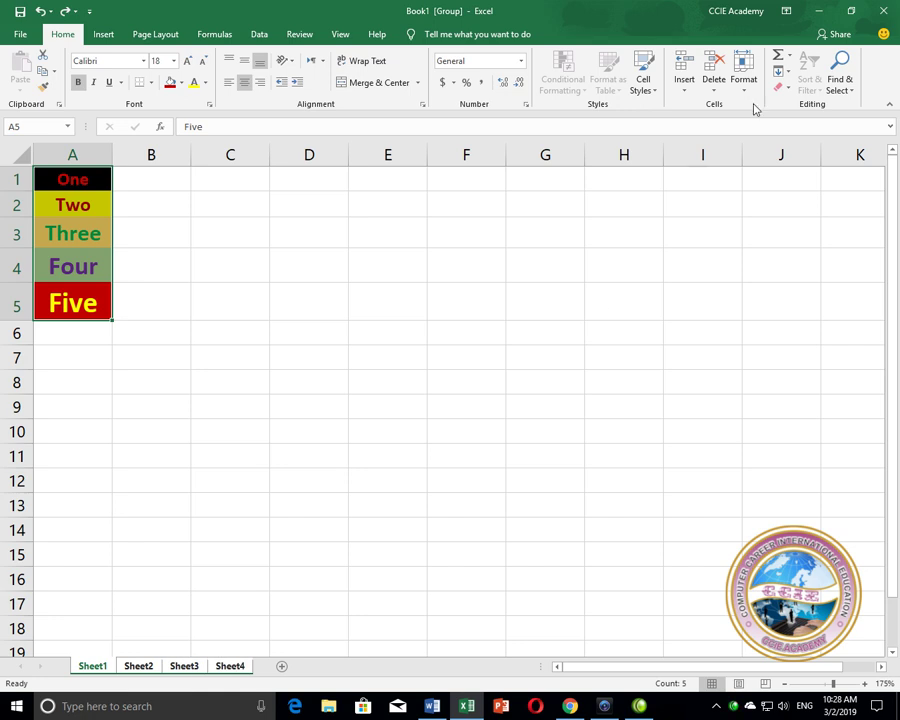
pyautogui.click(779, 72)
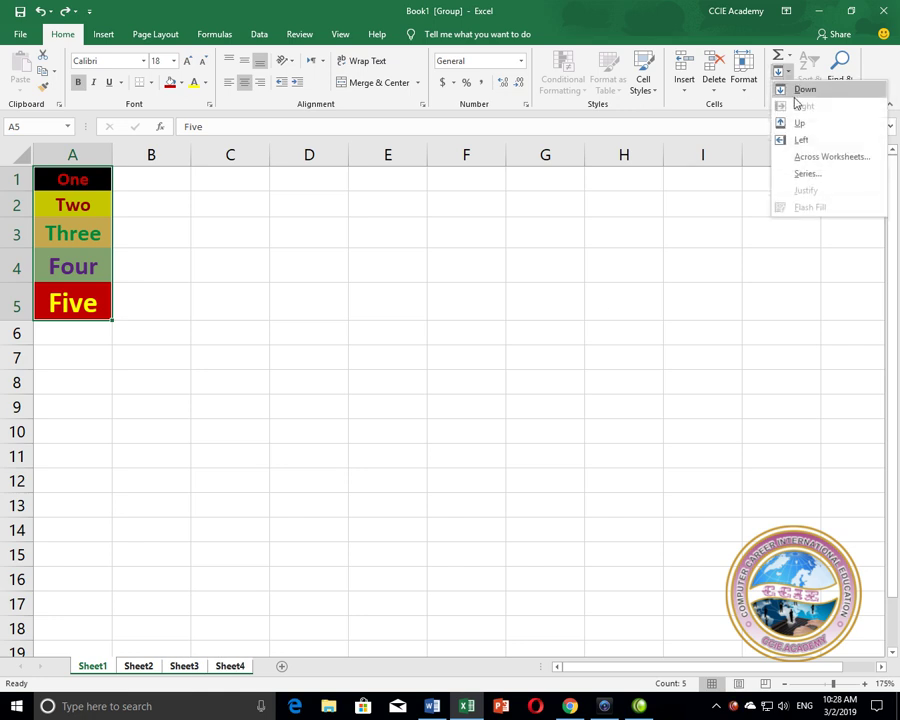
pyautogui.click(811, 158)
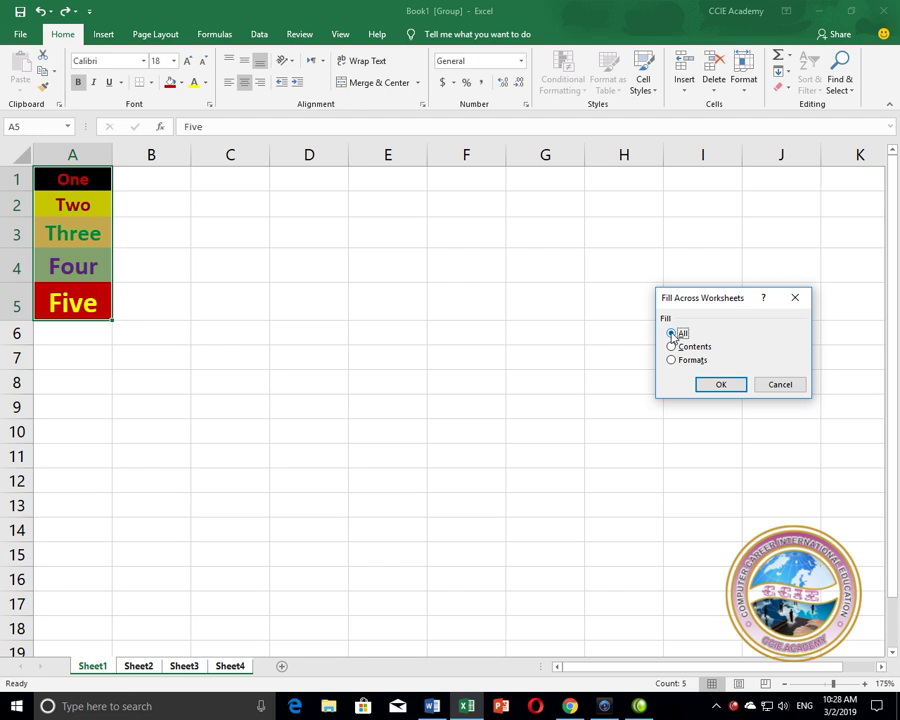
pyautogui.click(722, 387)
pyautogui.click(211, 550)
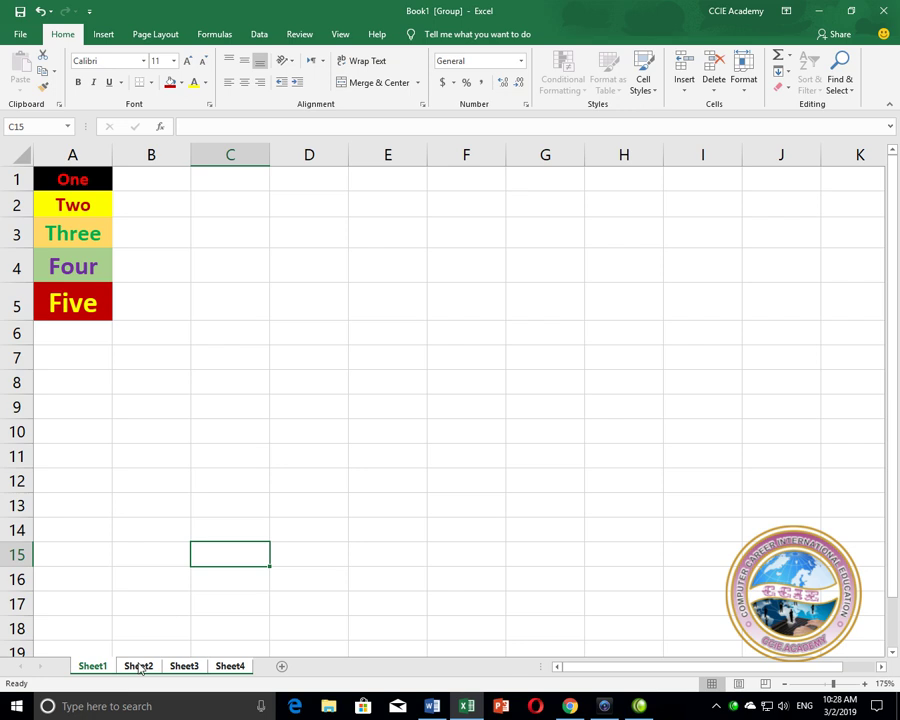
# - Examine the filled list on Sheet2, Sheet3 and Sheet4, checking cells A1 to A5 individually on Sheet4
pyautogui.click(139, 666)
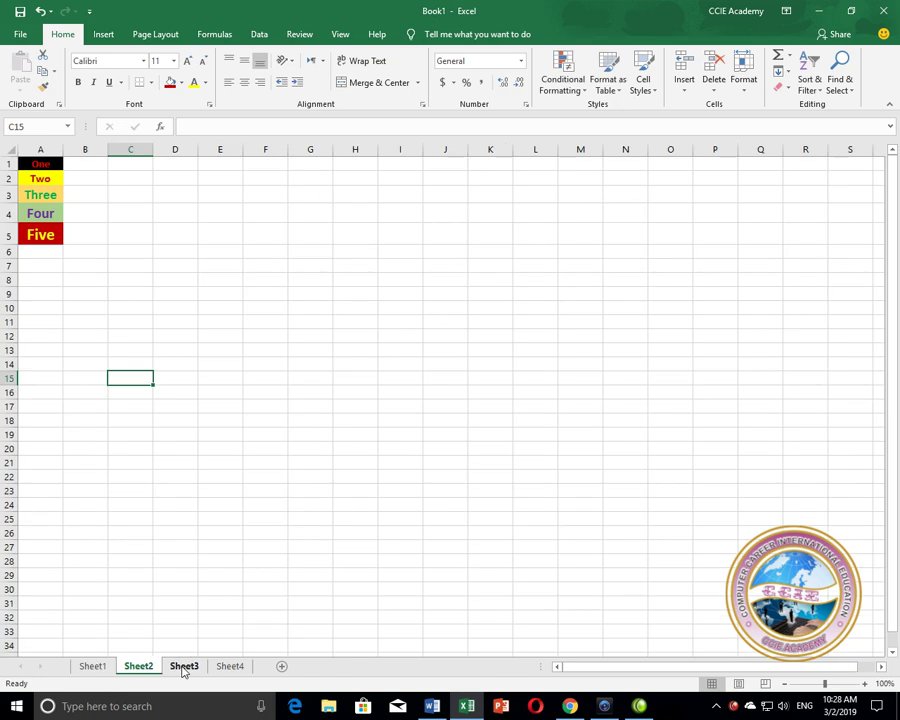
pyautogui.click(185, 667)
pyautogui.click(238, 667)
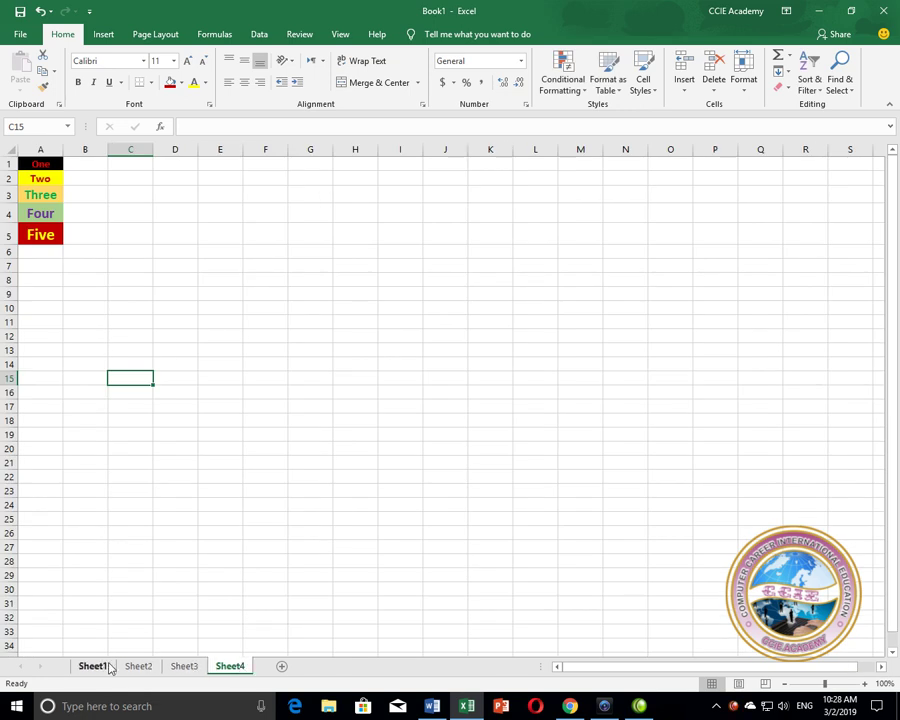
pyautogui.click(52, 164)
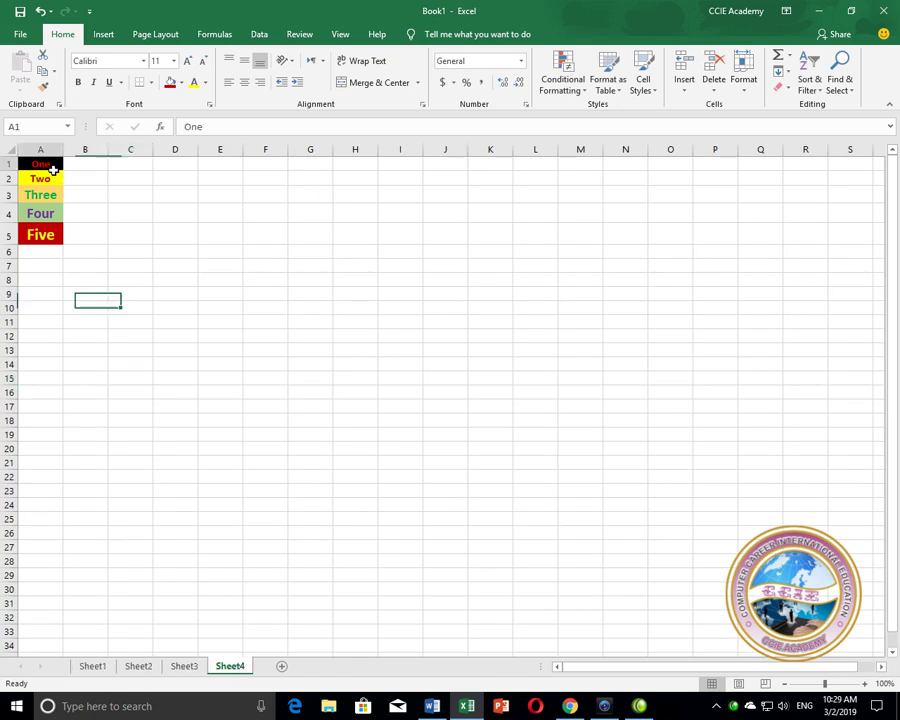
pyautogui.click(40, 179)
pyautogui.click(39, 193)
pyautogui.click(41, 212)
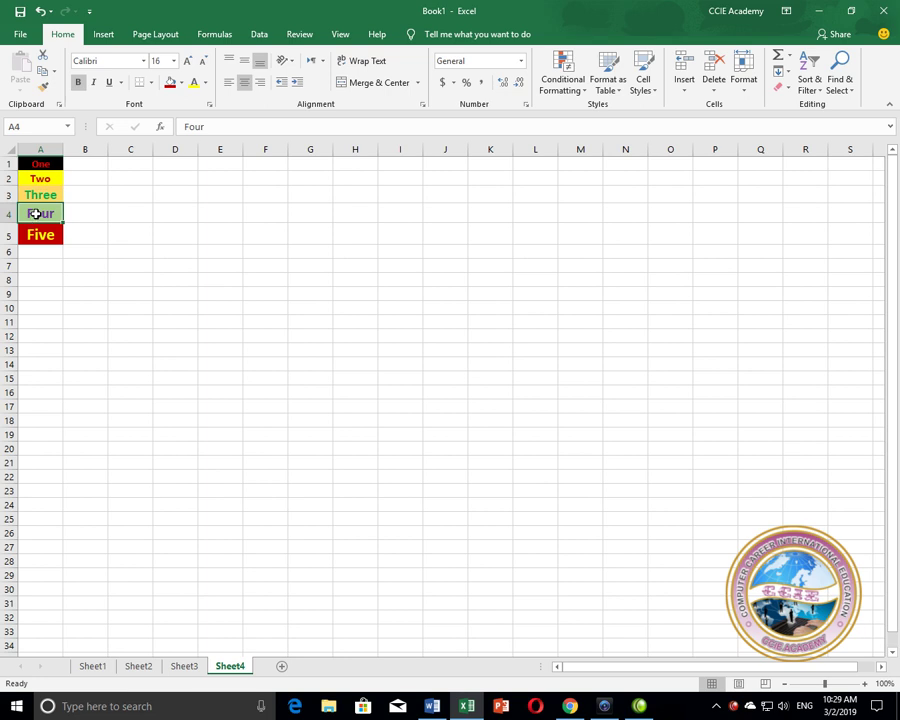
pyautogui.click(34, 230)
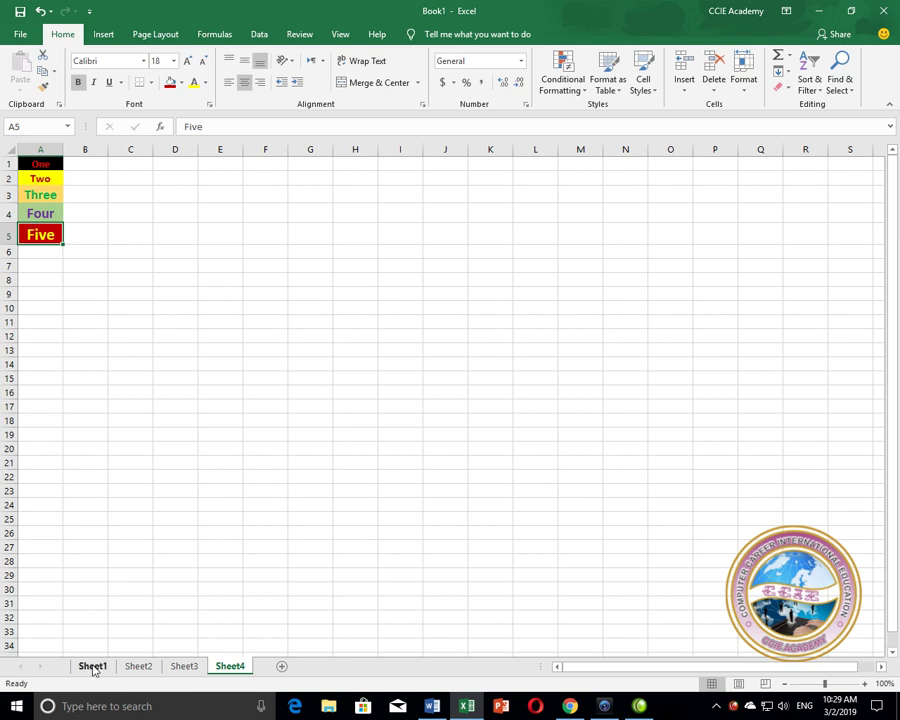
# - Zoom Sheet2, Sheet3 and Sheet4 in to match the 175% zoom of Sheet1
pyautogui.click(92, 667)
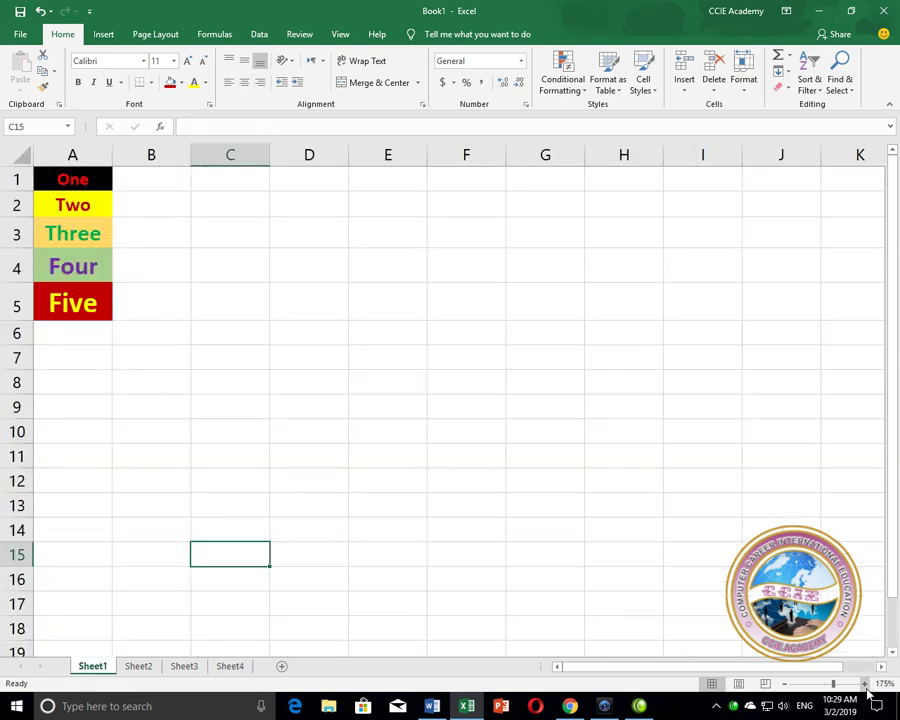
pyautogui.click(140, 666)
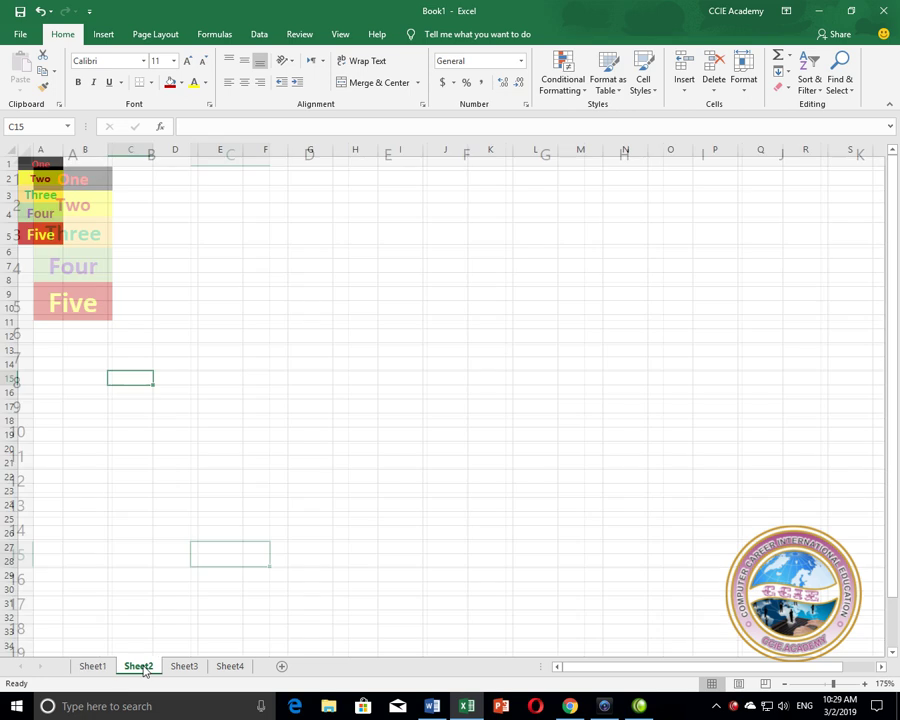
pyautogui.scroll(3, 150, 427)
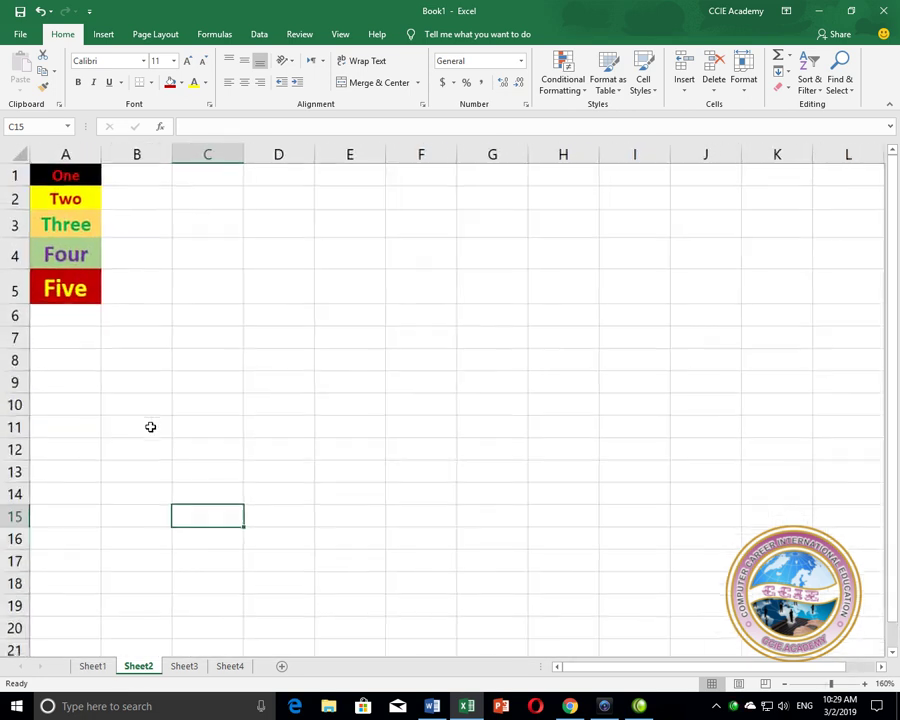
pyautogui.click(182, 667)
pyautogui.scroll(3, 163, 448)
pyautogui.scroll(3, 163, 448)
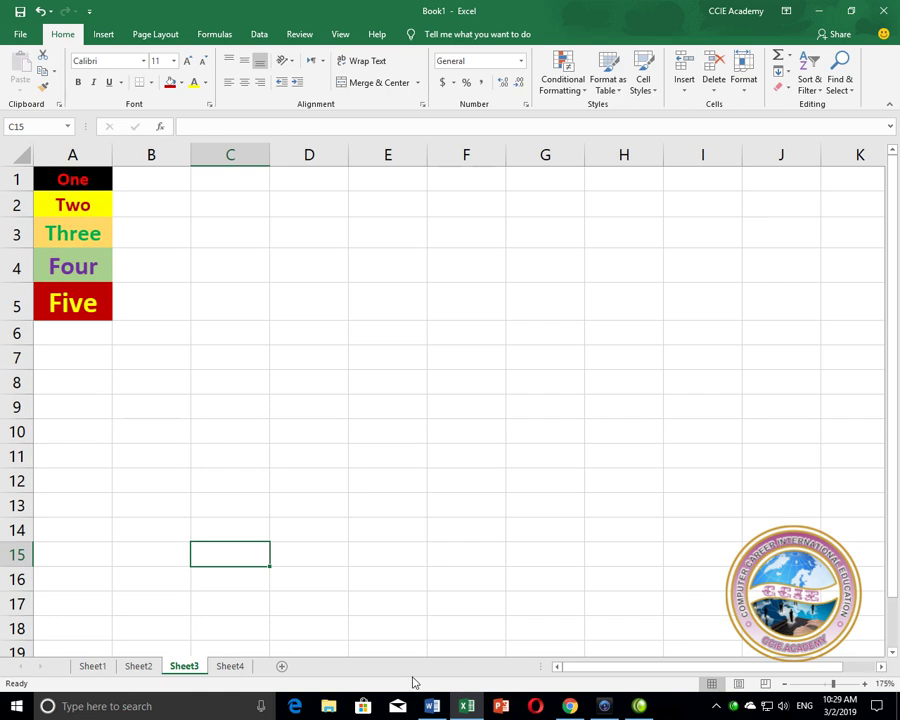
pyautogui.click(230, 666)
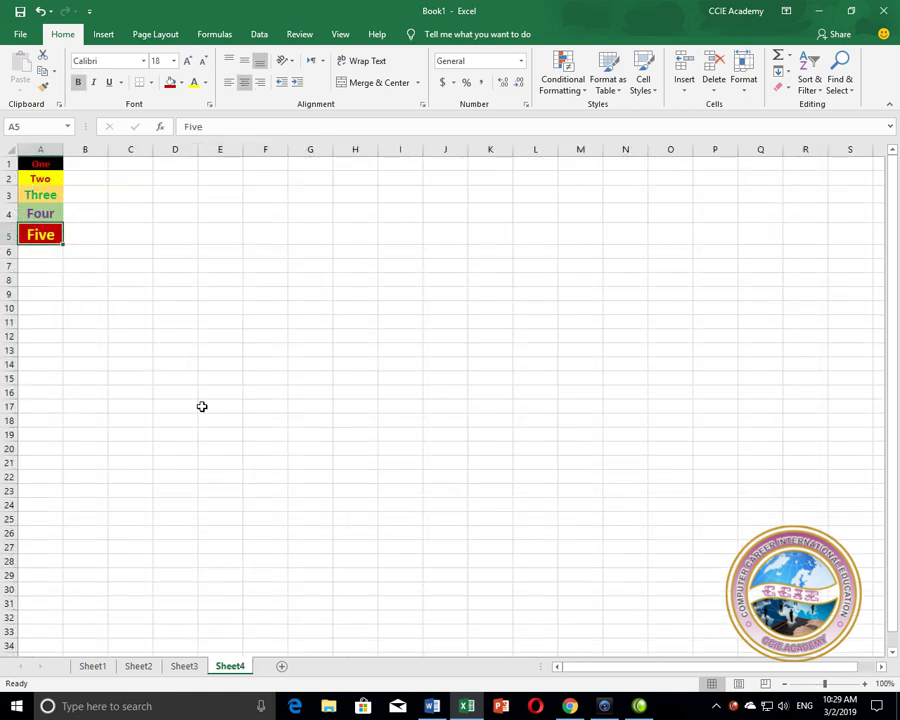
pyautogui.scroll(4, 200, 404)
pyautogui.scroll(1, 202, 406)
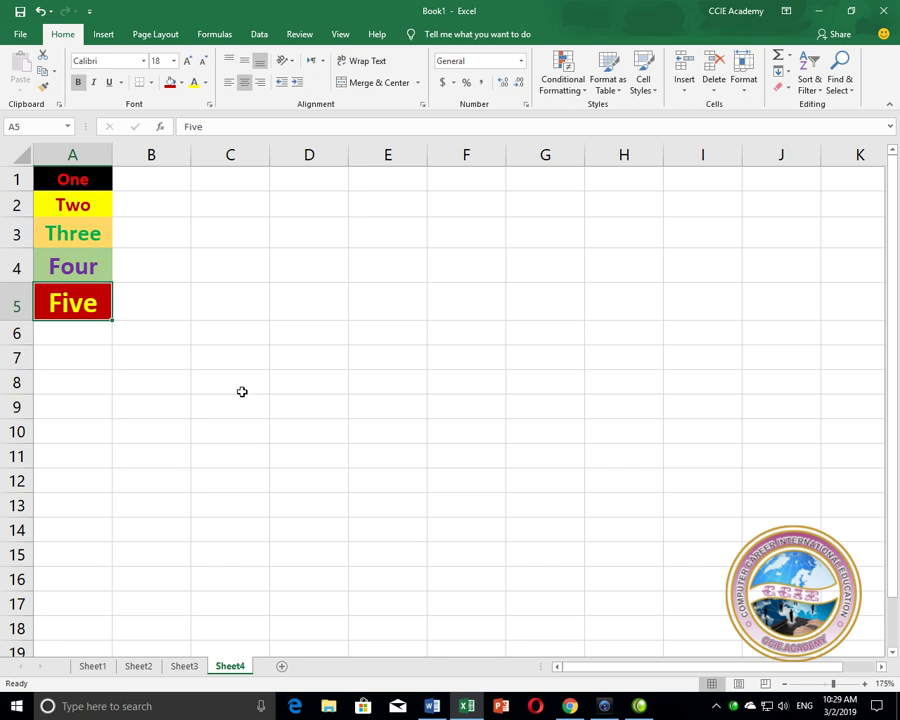
# - Select cell E5 on Sheet4 and show the available Fill commands
pyautogui.click(422, 298)
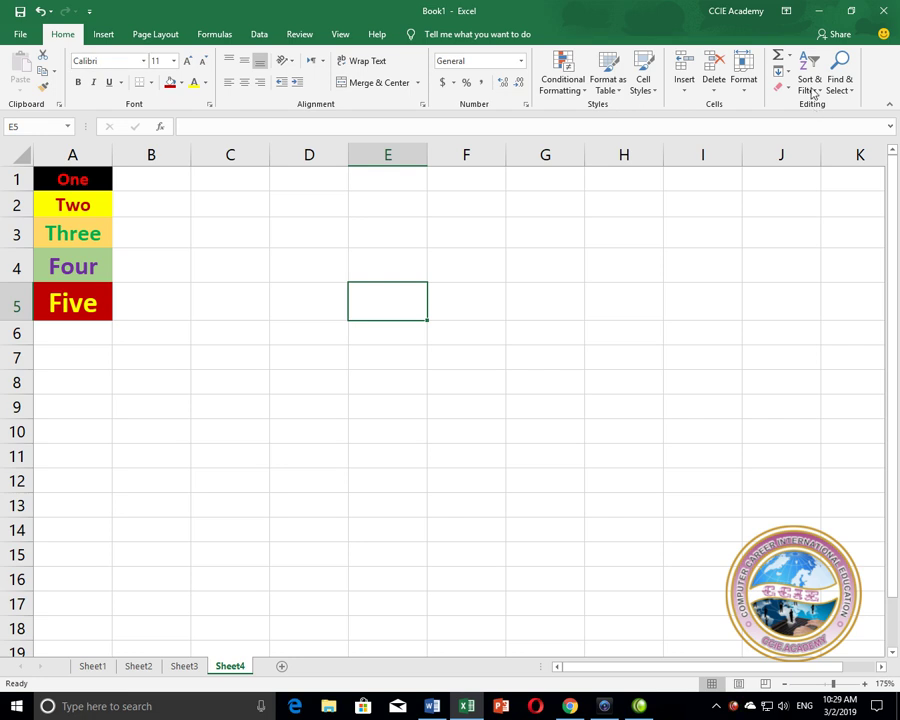
pyautogui.click(784, 72)
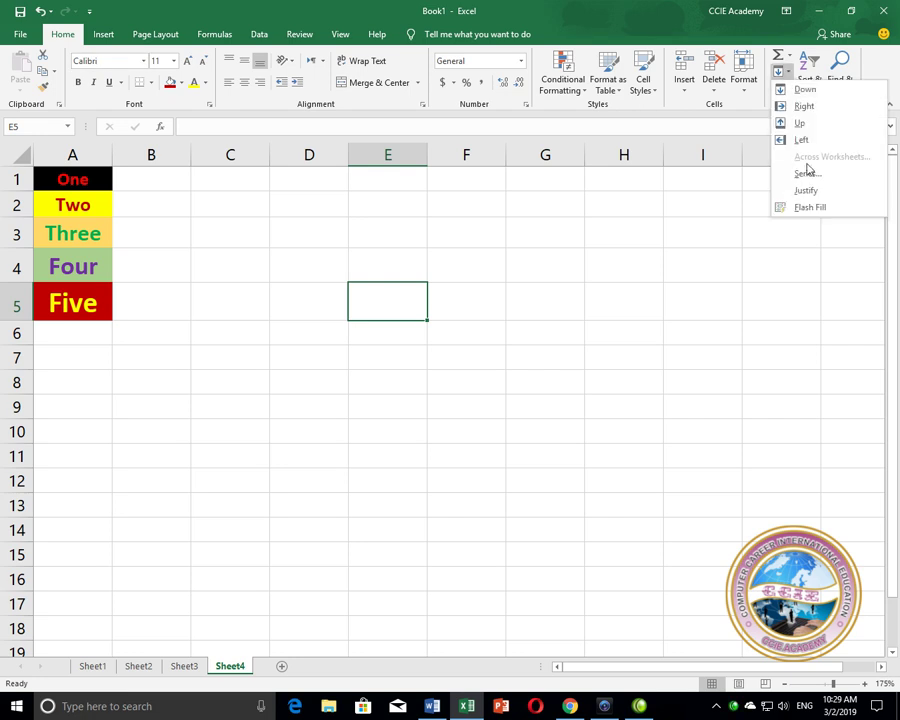